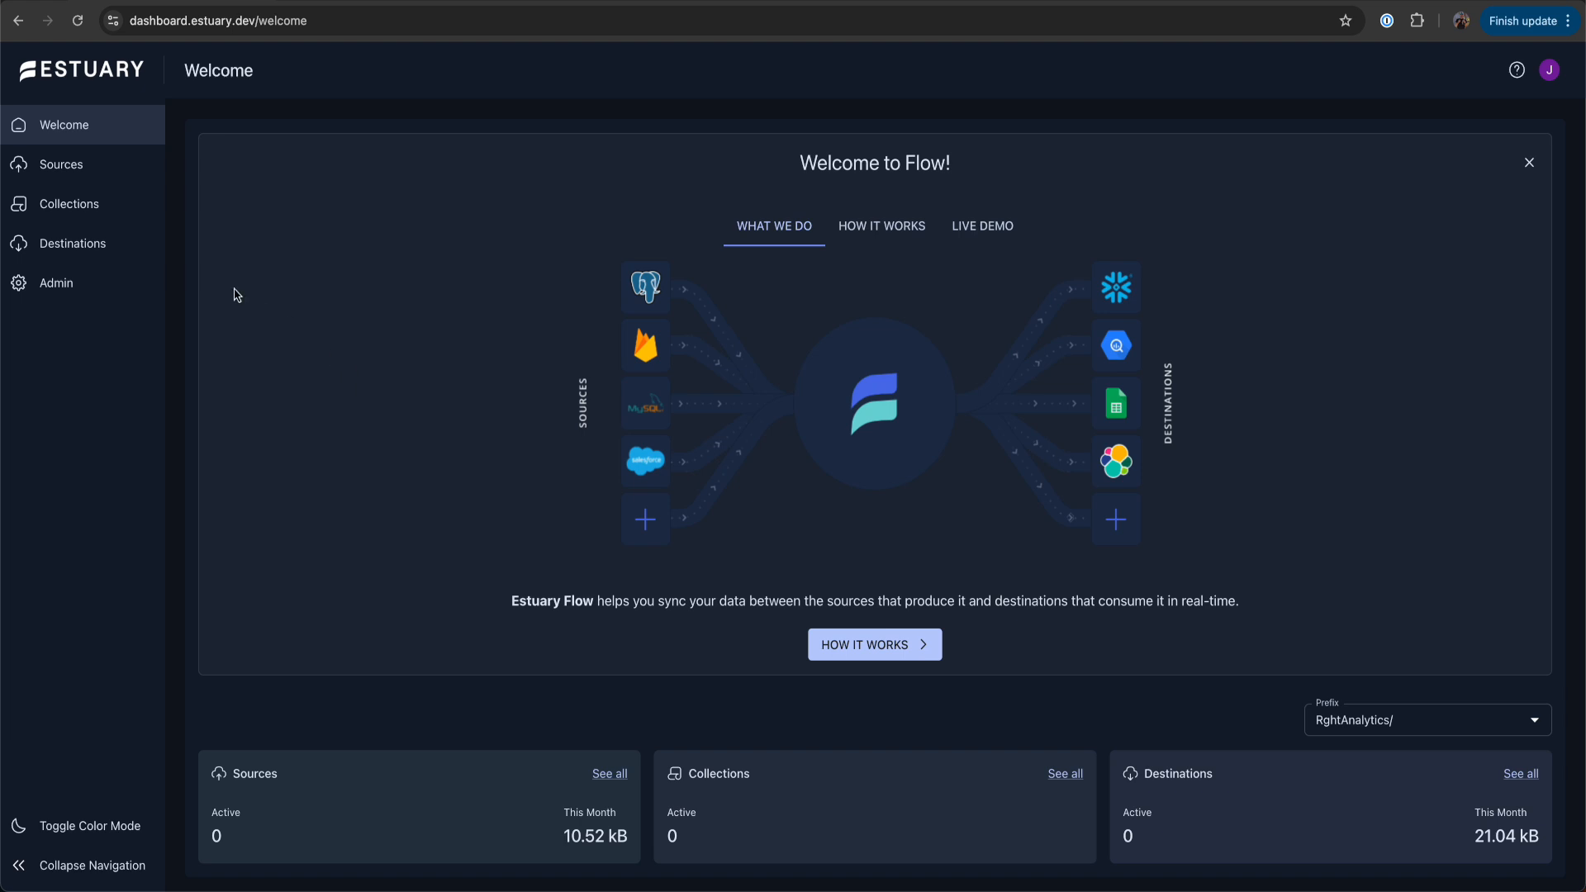
Create a new capture with the HTTP Webhook connector, found by searching for webhook, and name it orders-webhook
left_click(55, 177)
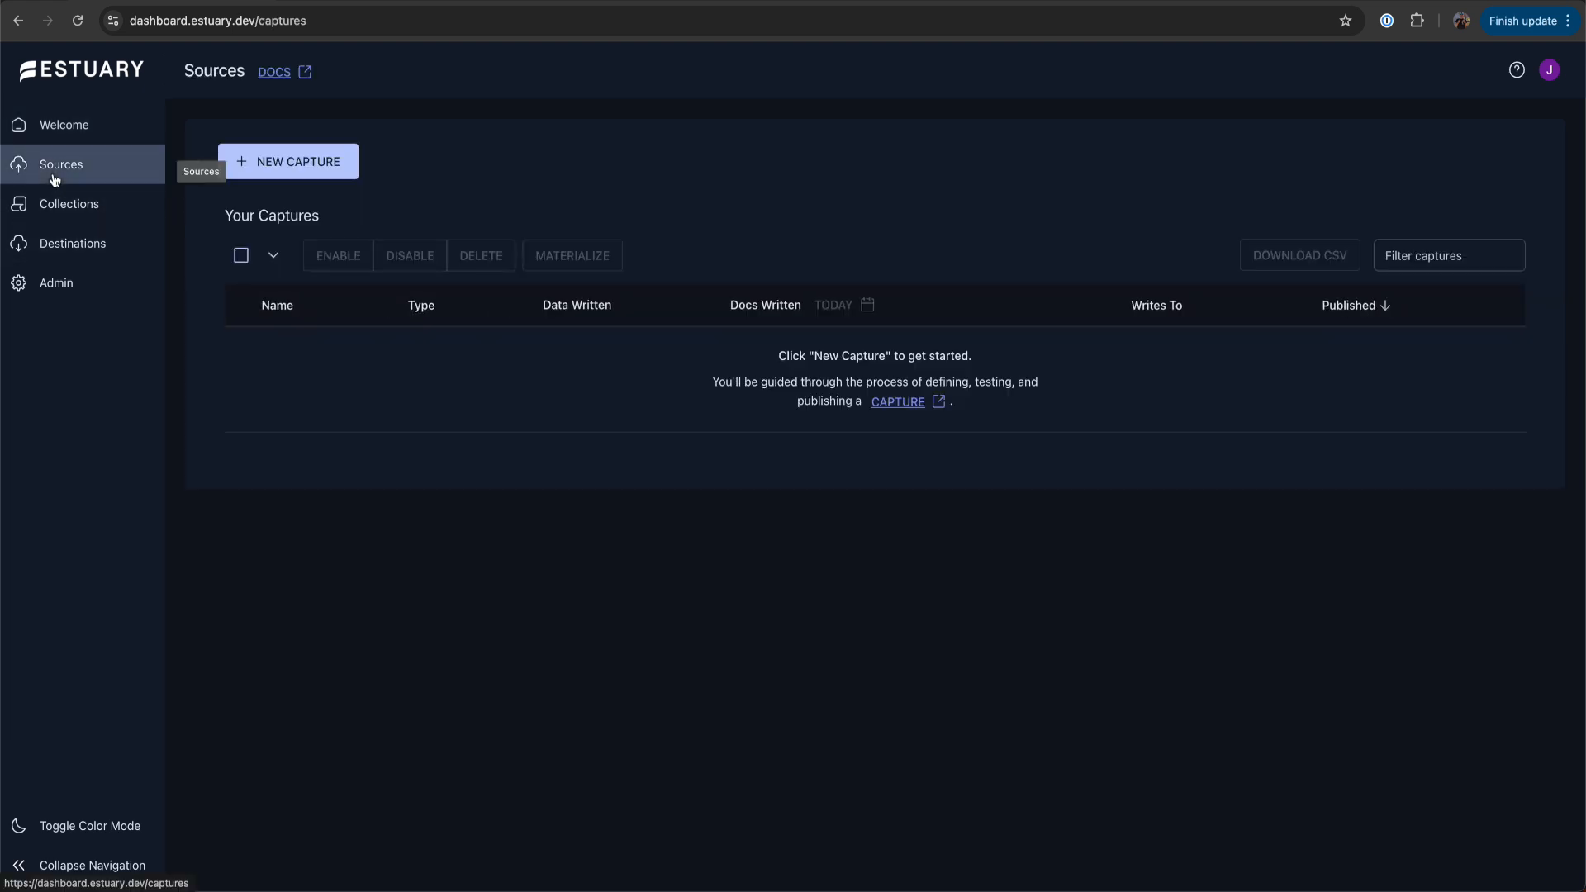
left_click(297, 158)
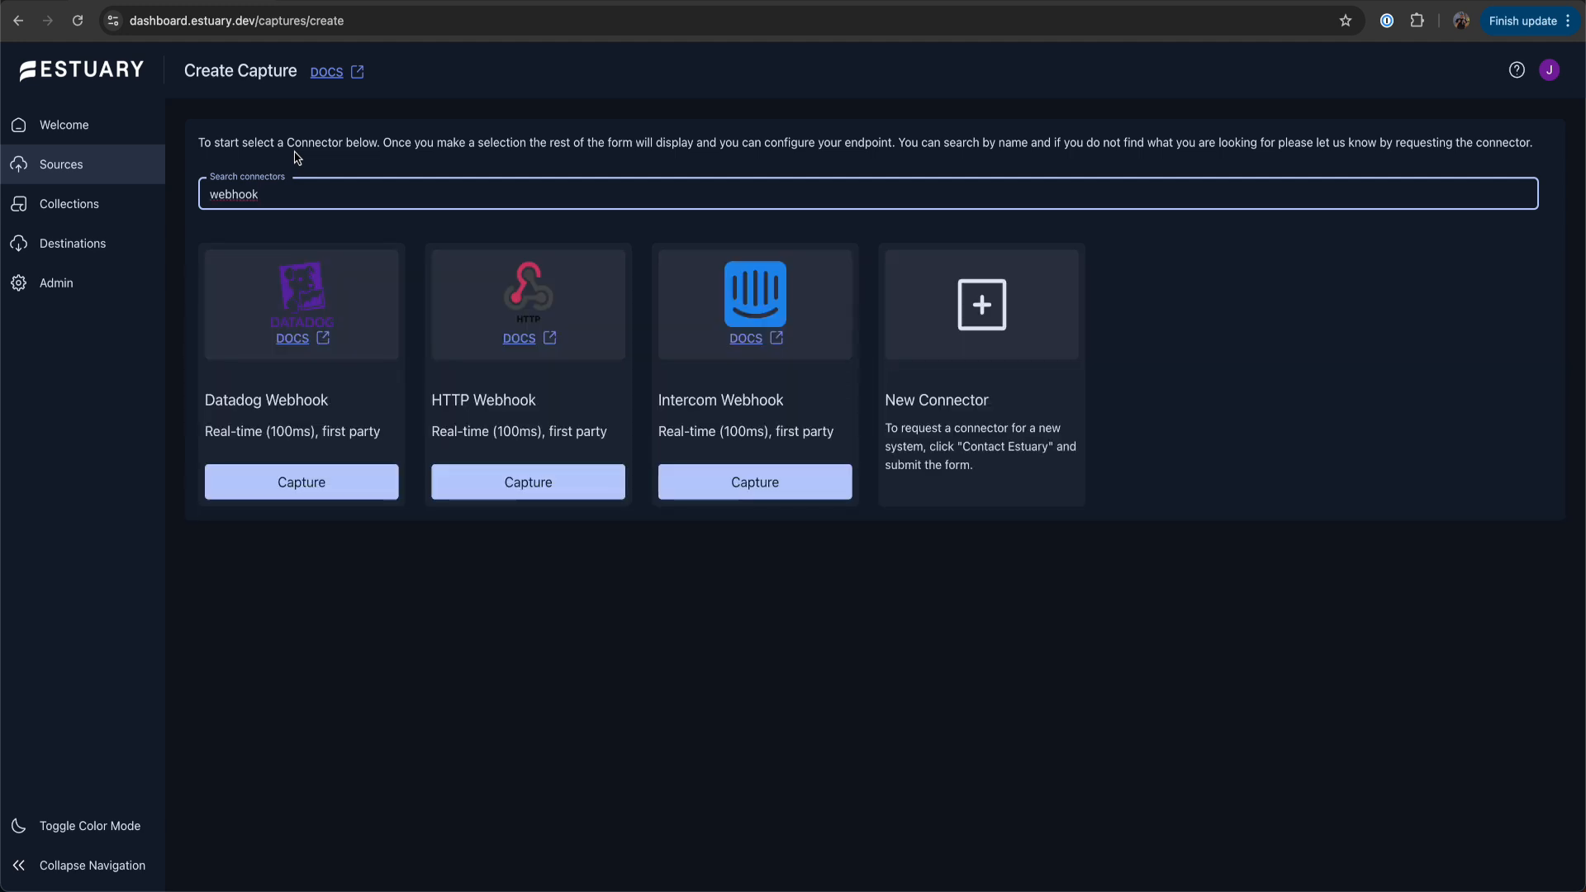
left_click(605, 492)
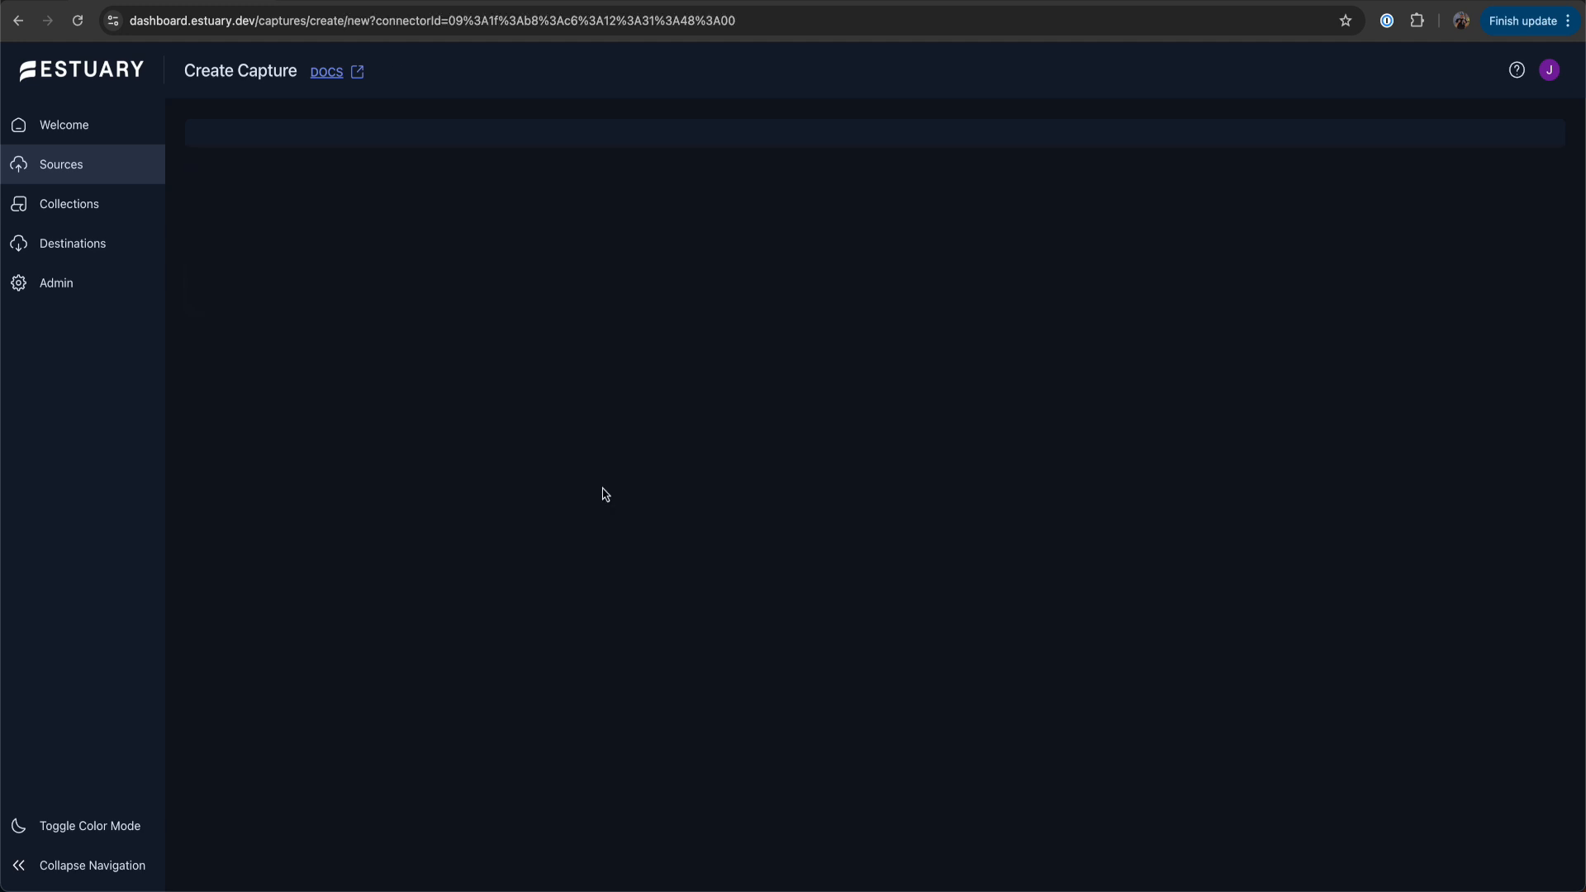
left_click(678, 360)
type("orders-webhook")
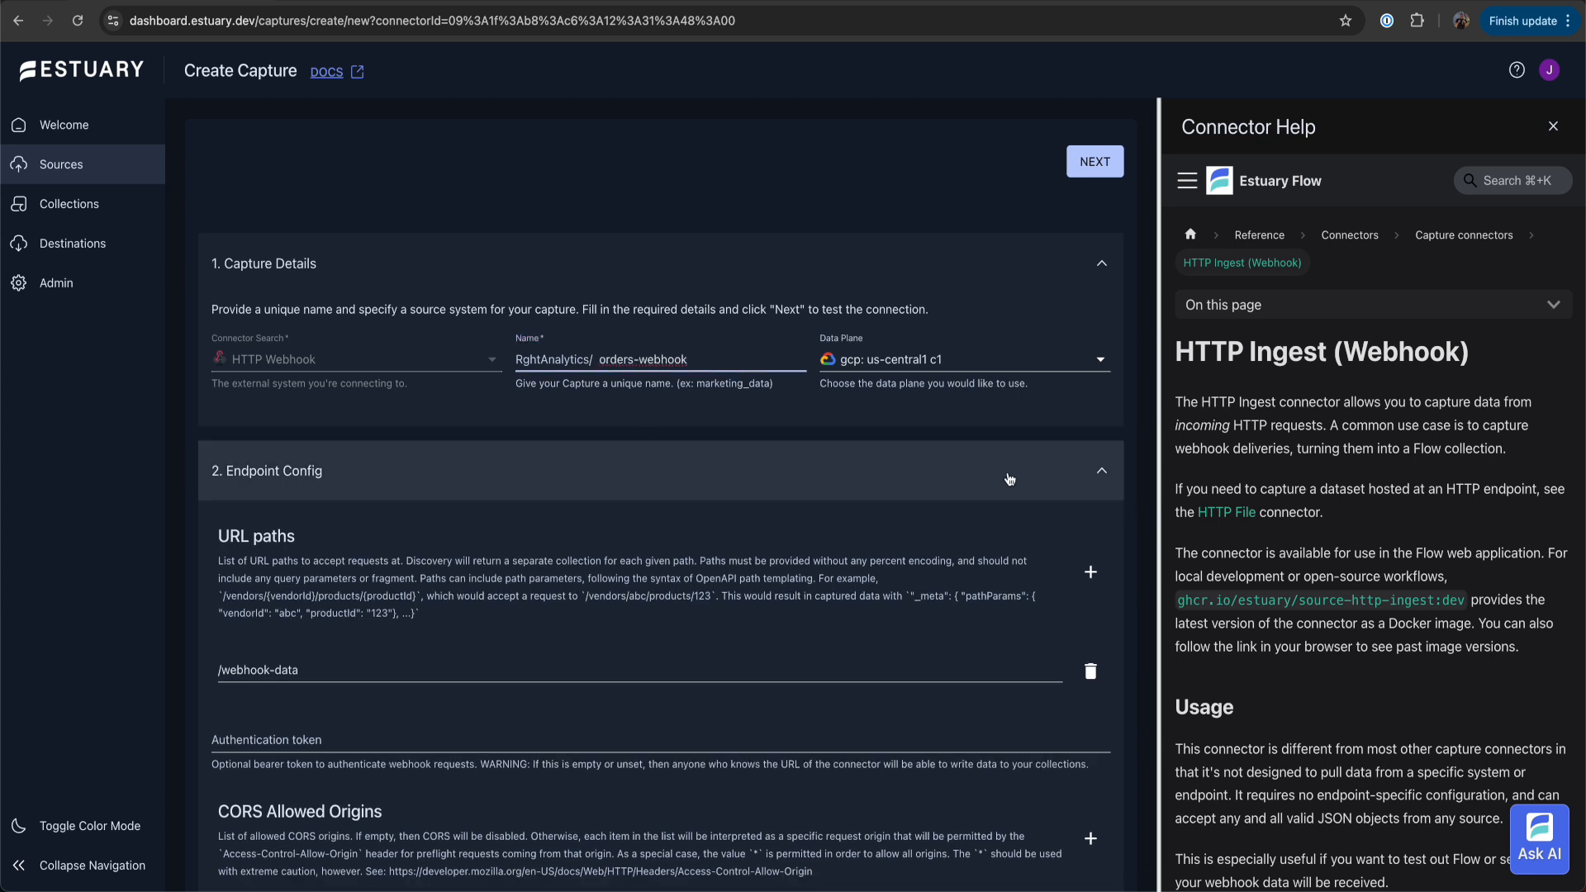
left_click(1092, 572)
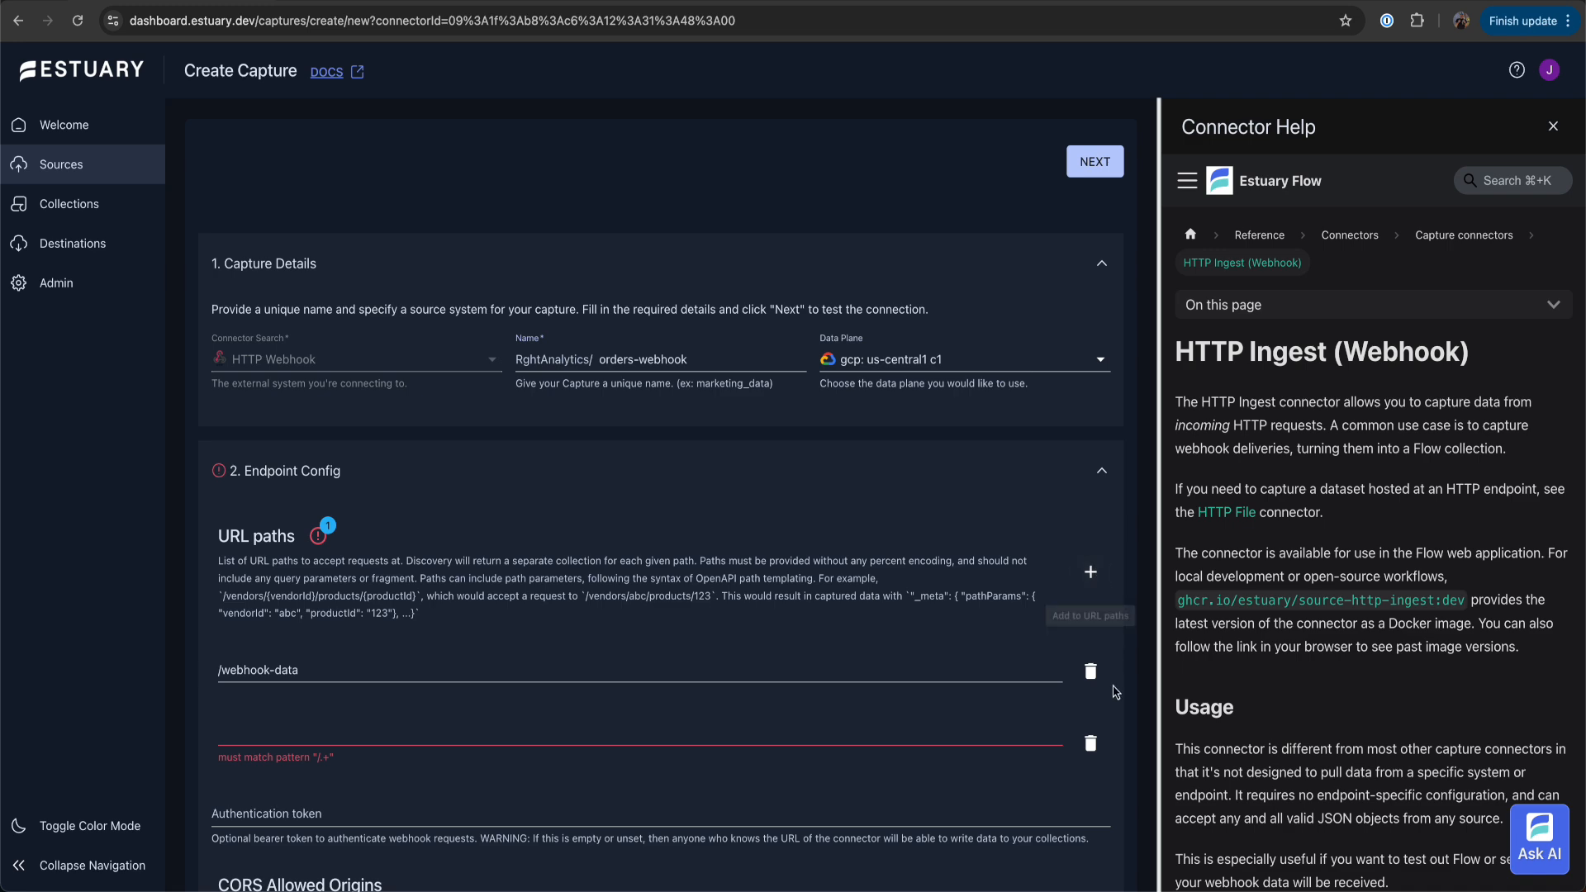
left_click(1092, 745)
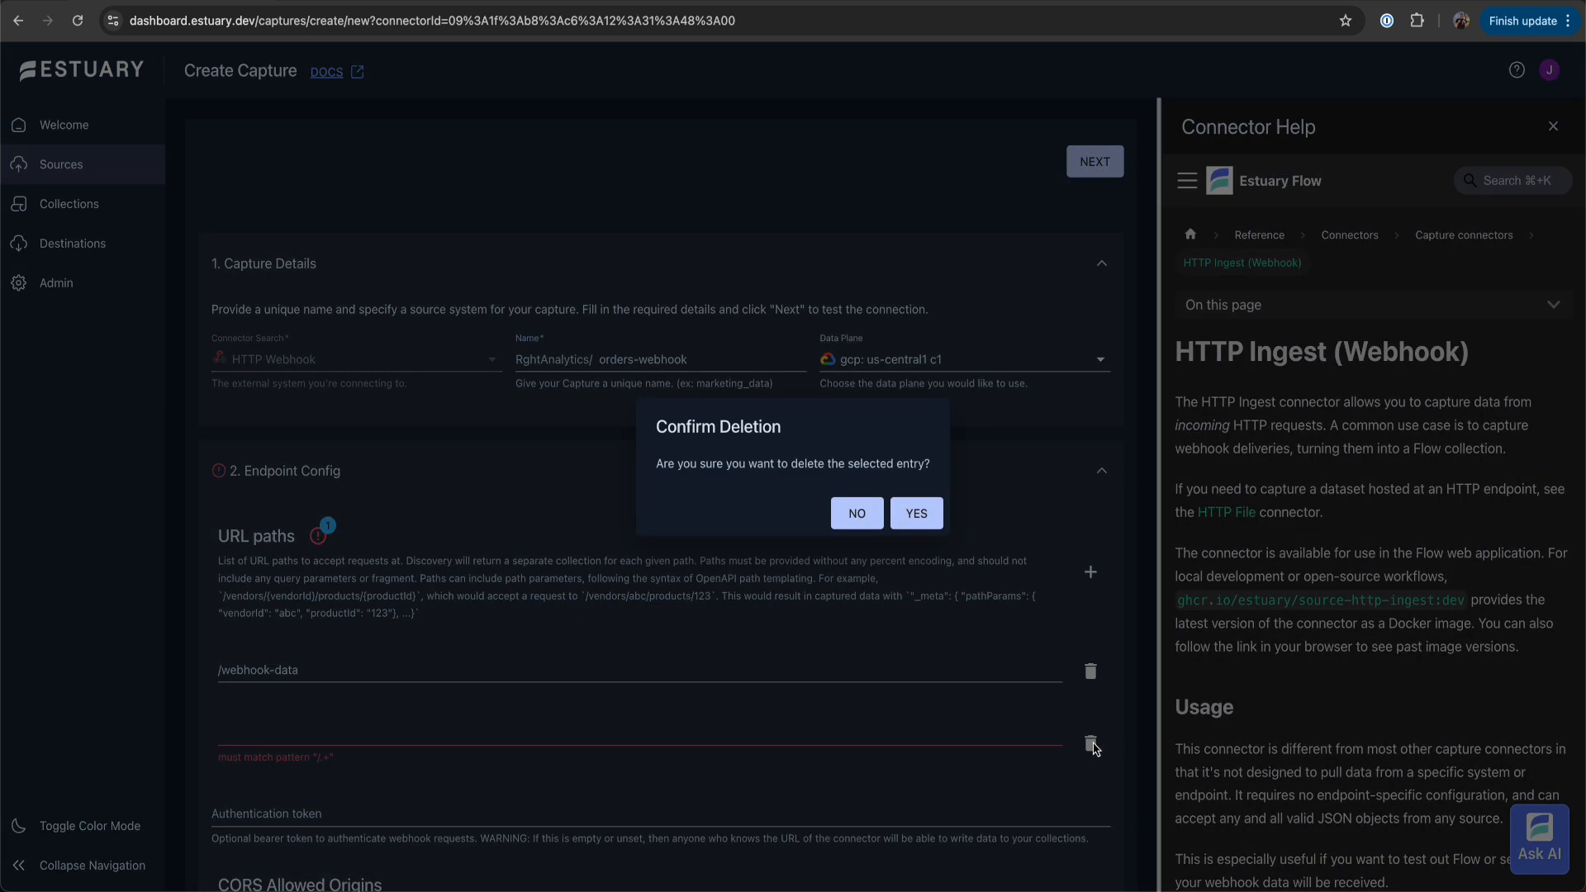
left_click(923, 526)
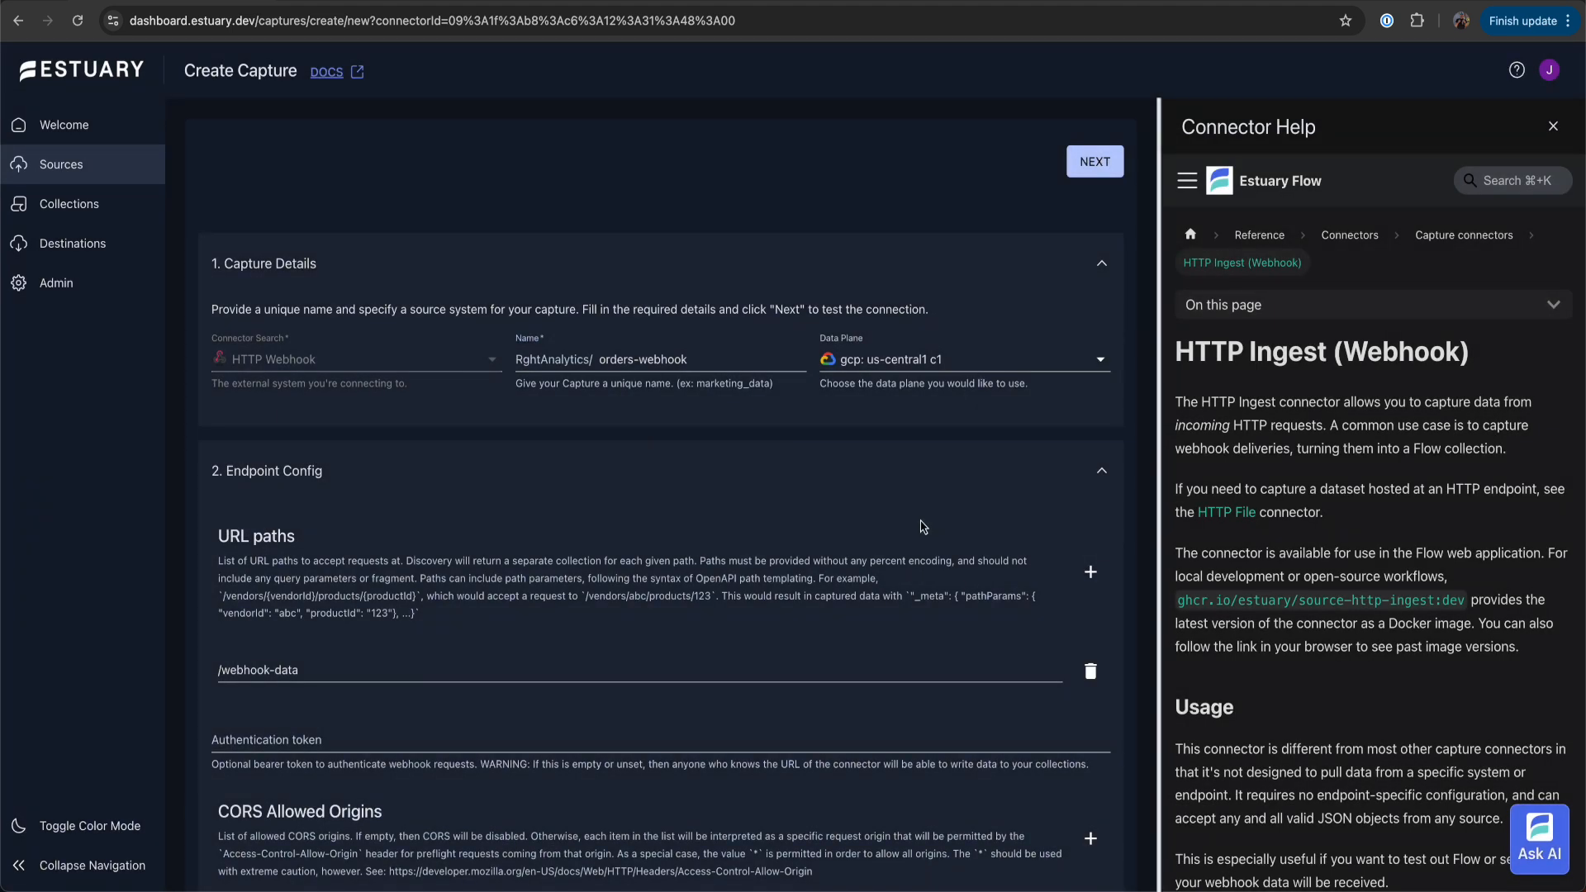
Proceed to the output collections, keep the webhook-data binding enabled, and save and publish the capture
left_click(1089, 164)
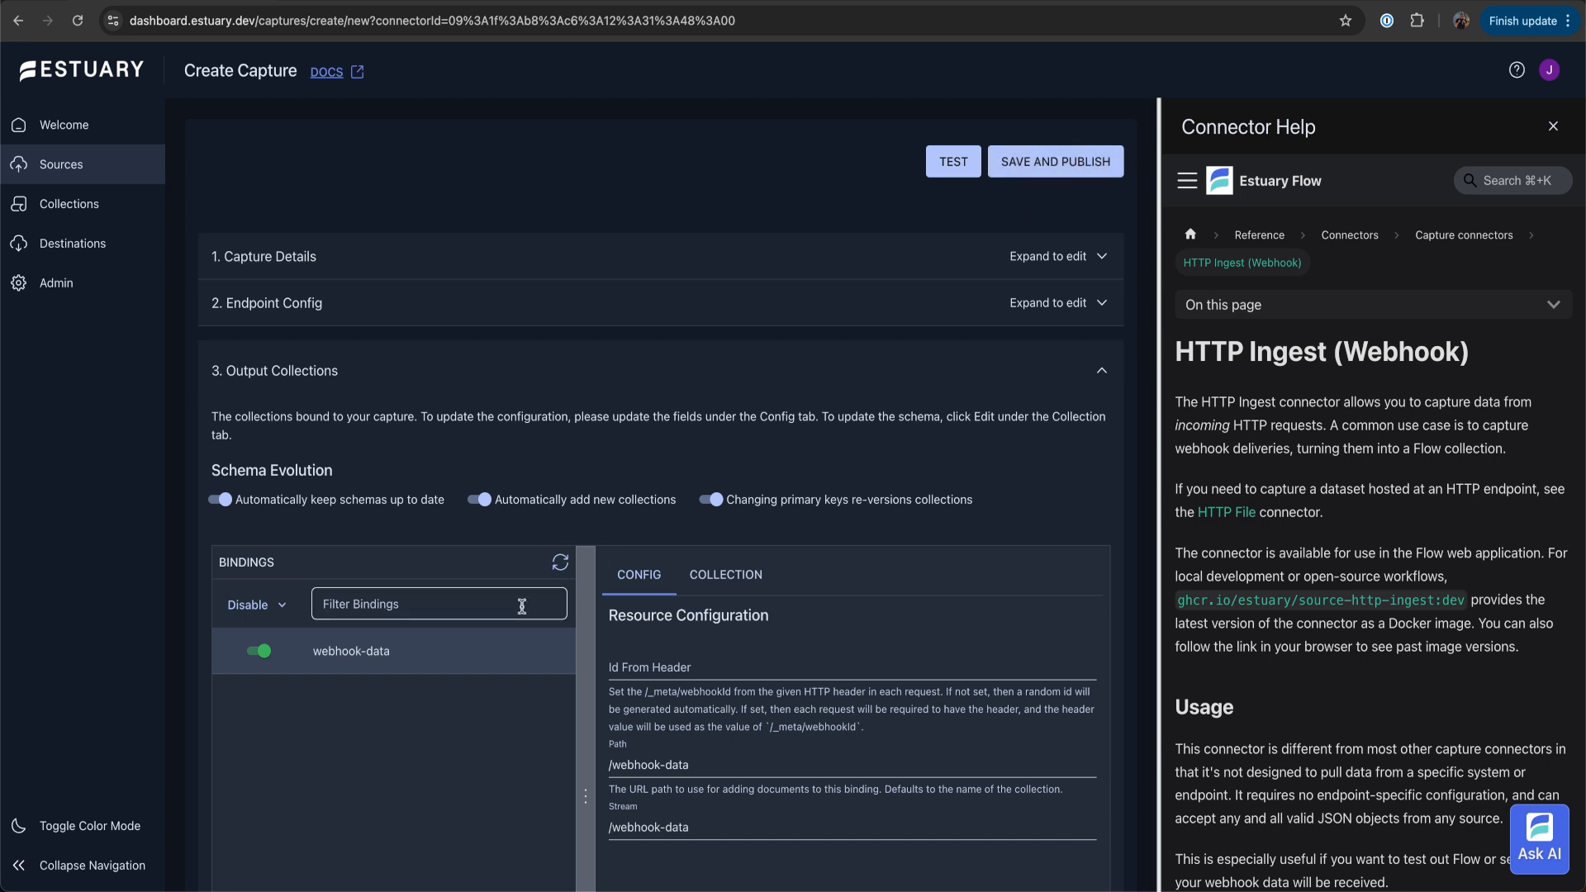
left_click(259, 653)
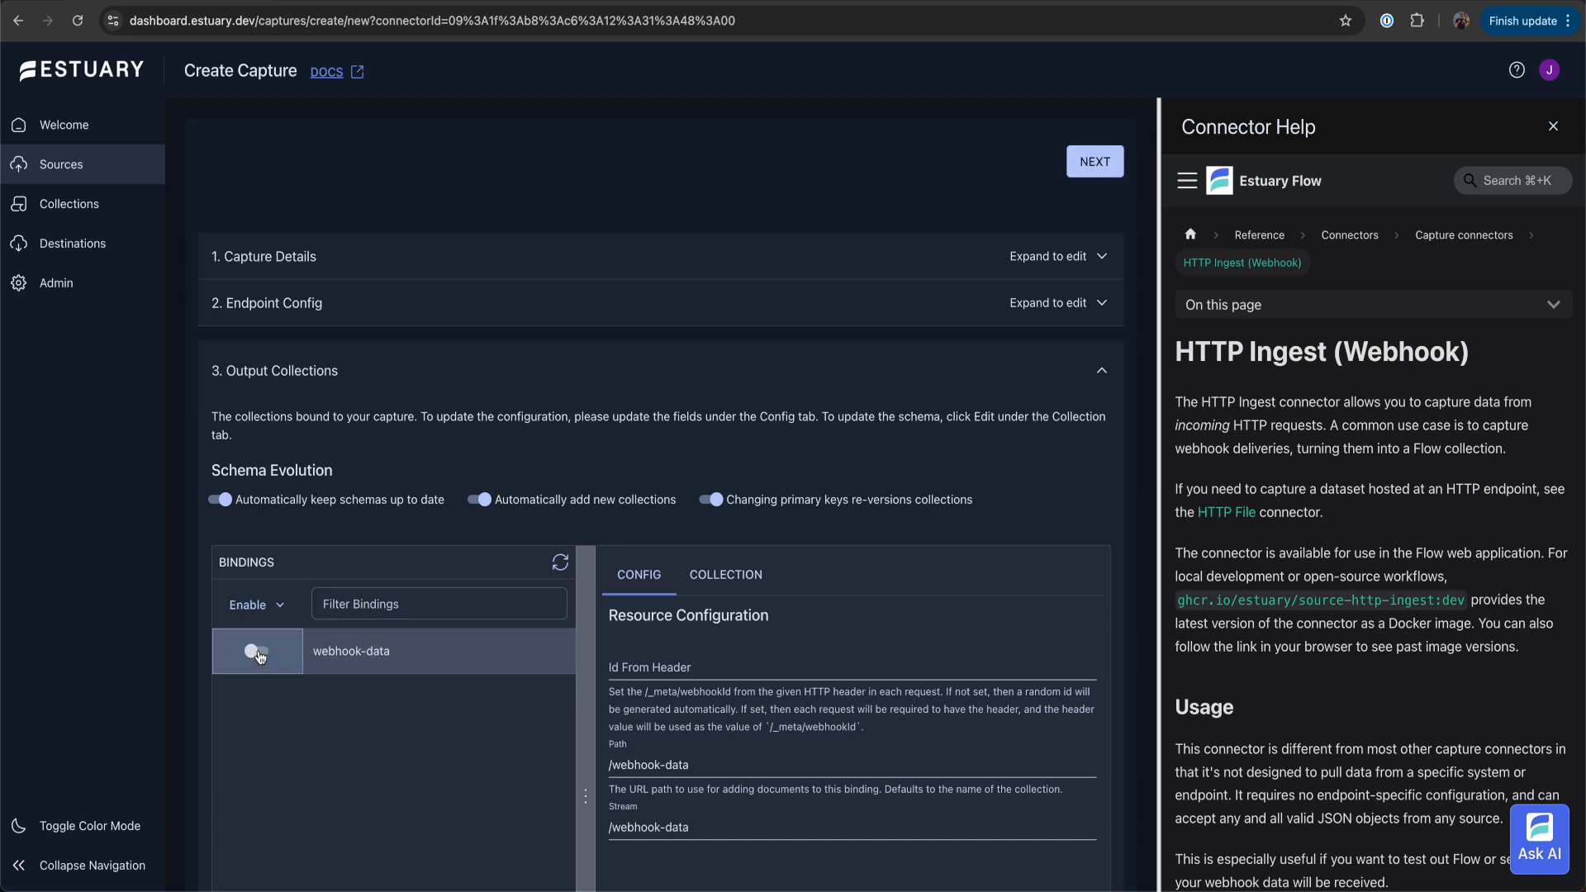
left_click(259, 653)
left_click(1028, 163)
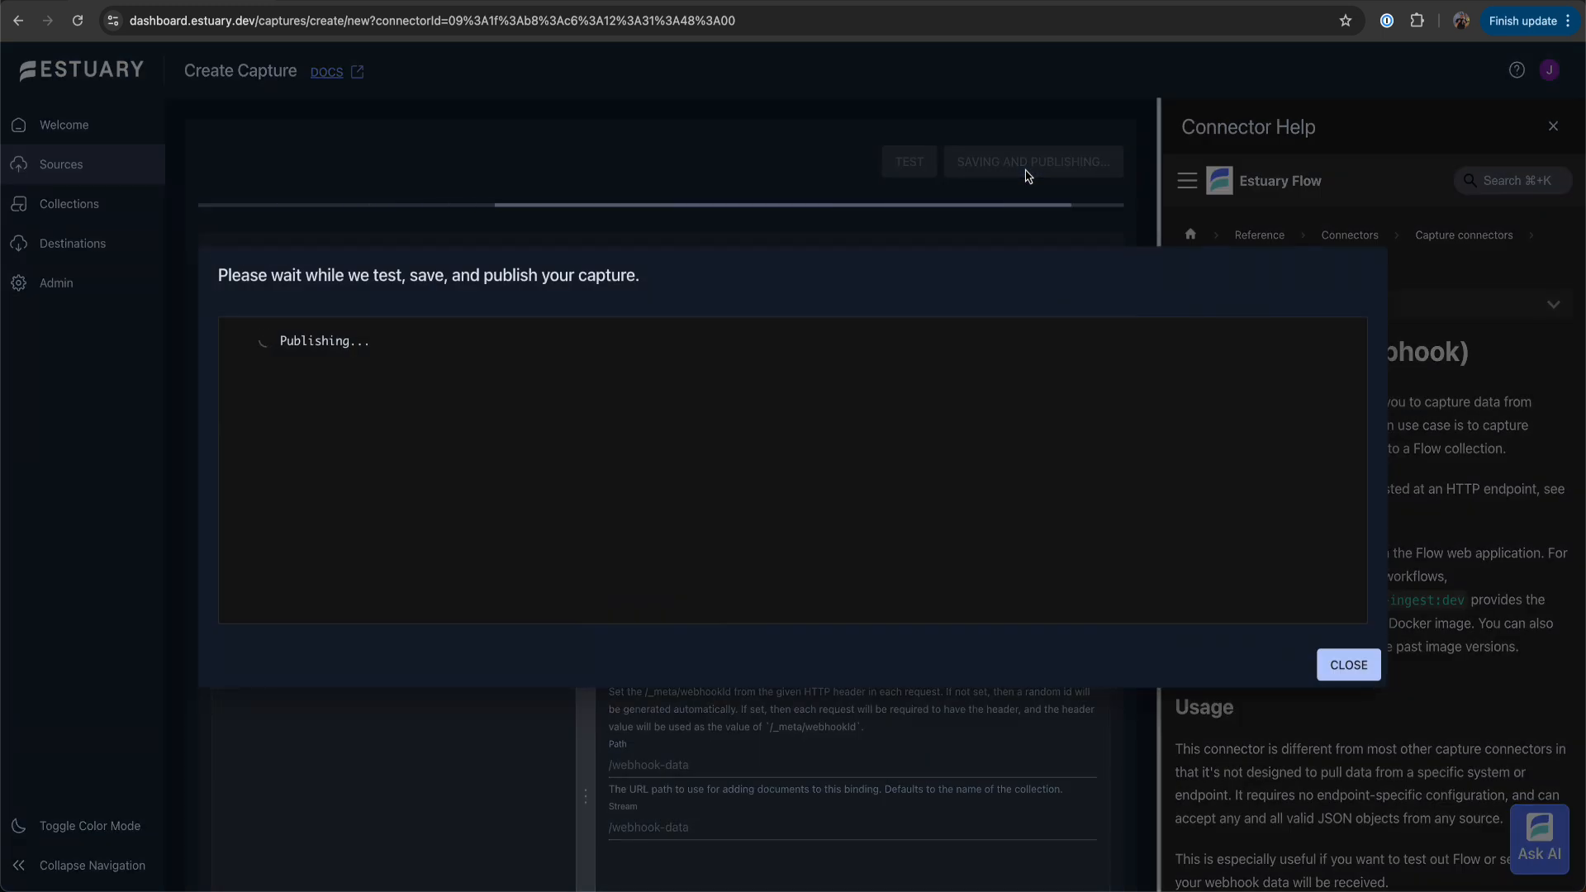
left_click(1362, 669)
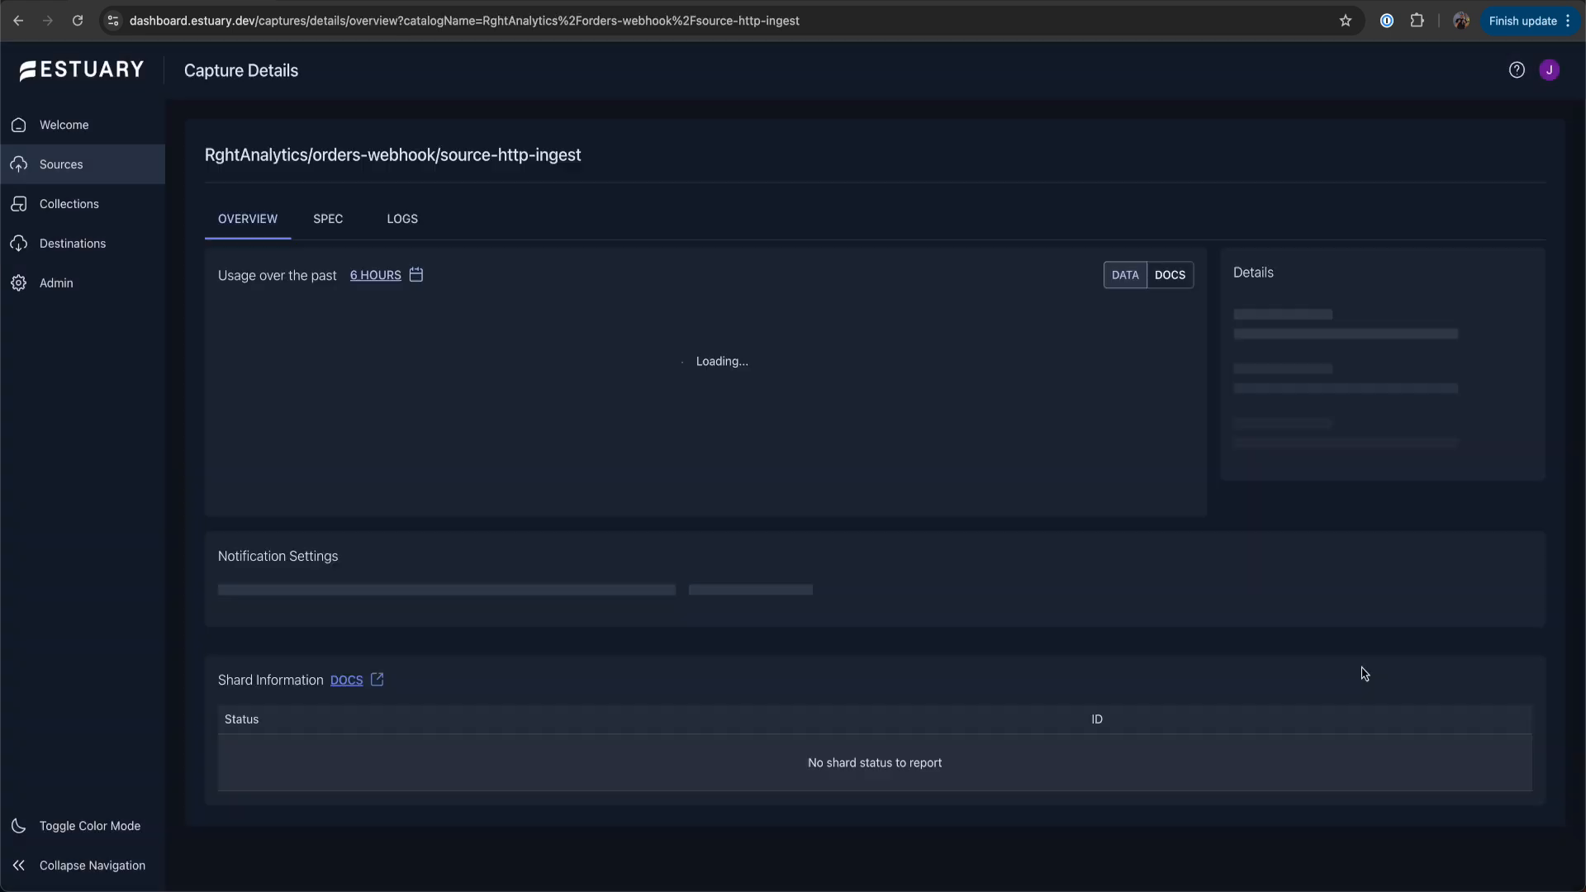
Copy the link address of the published capture's public endpoint
scroll(1157, 662, "down", 4)
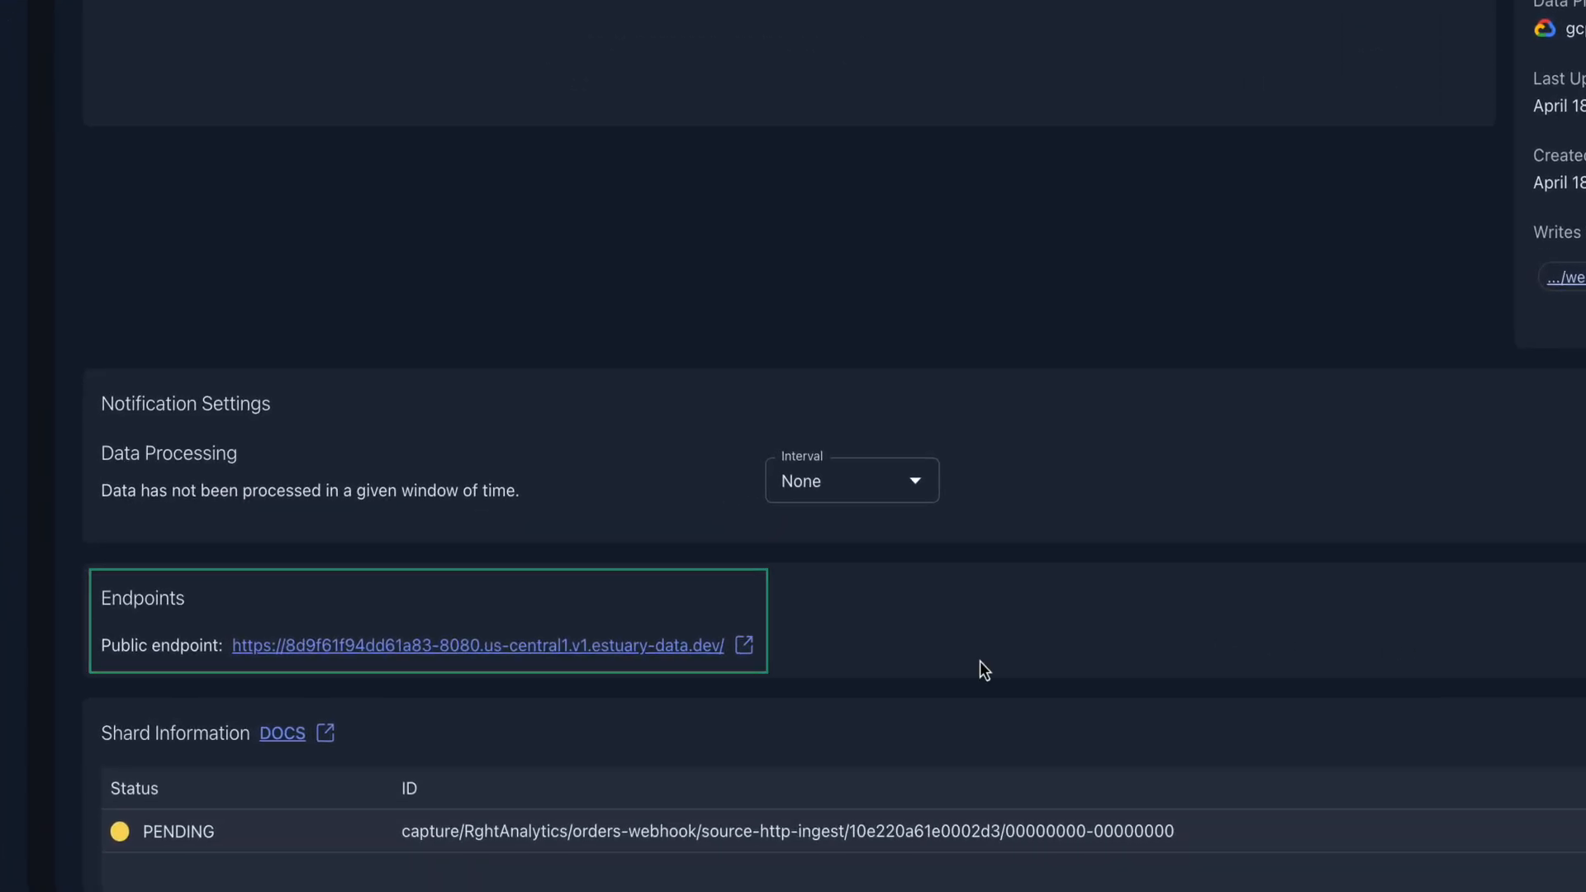
right_click(641, 659)
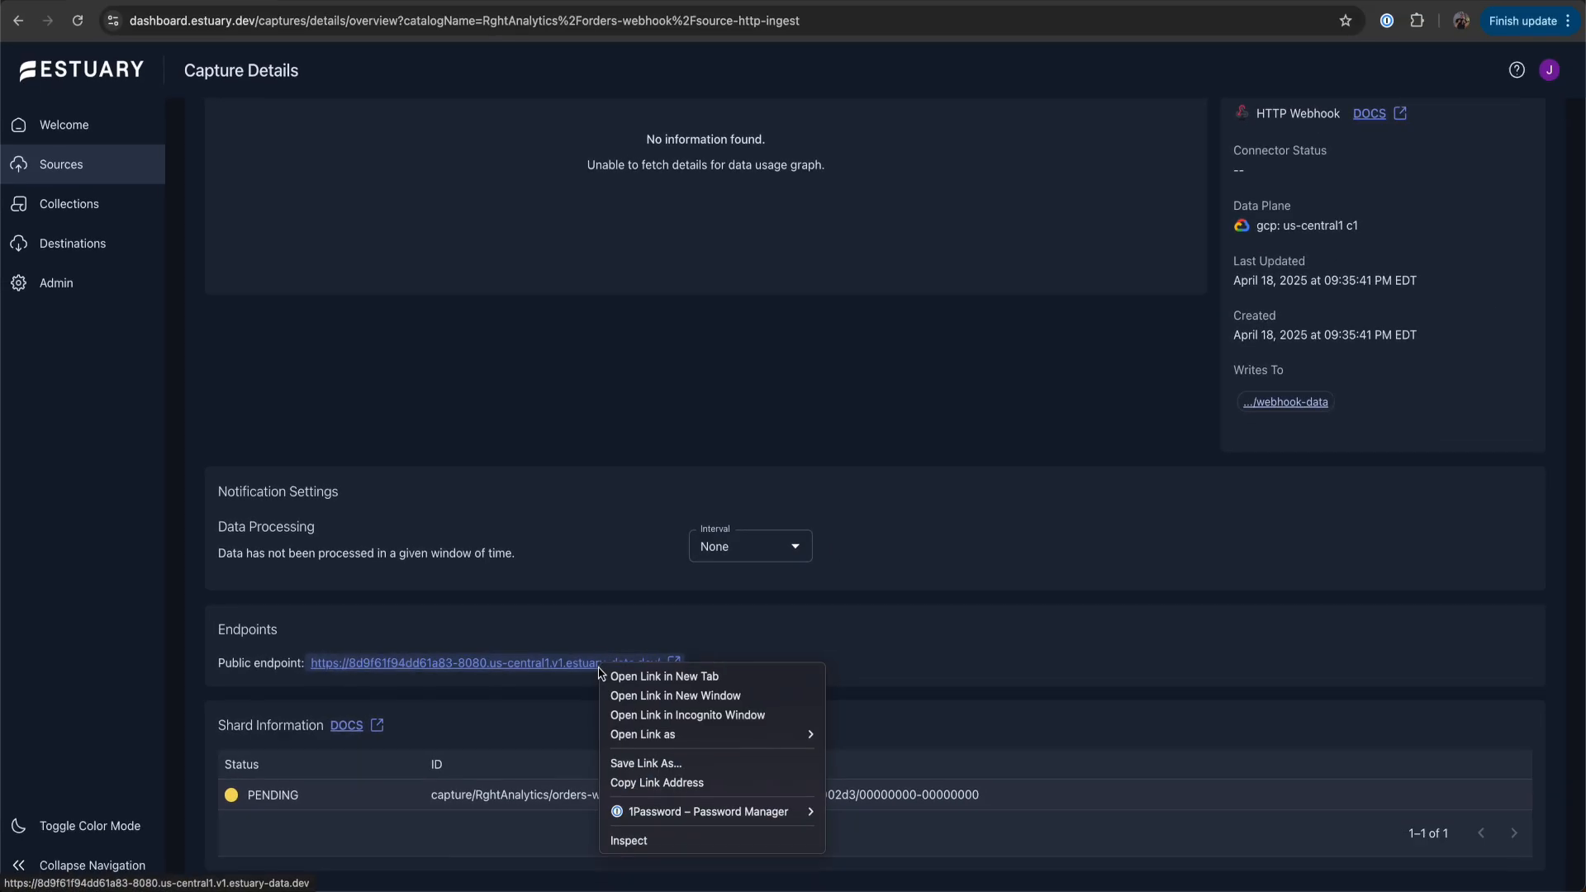
left_click(678, 783)
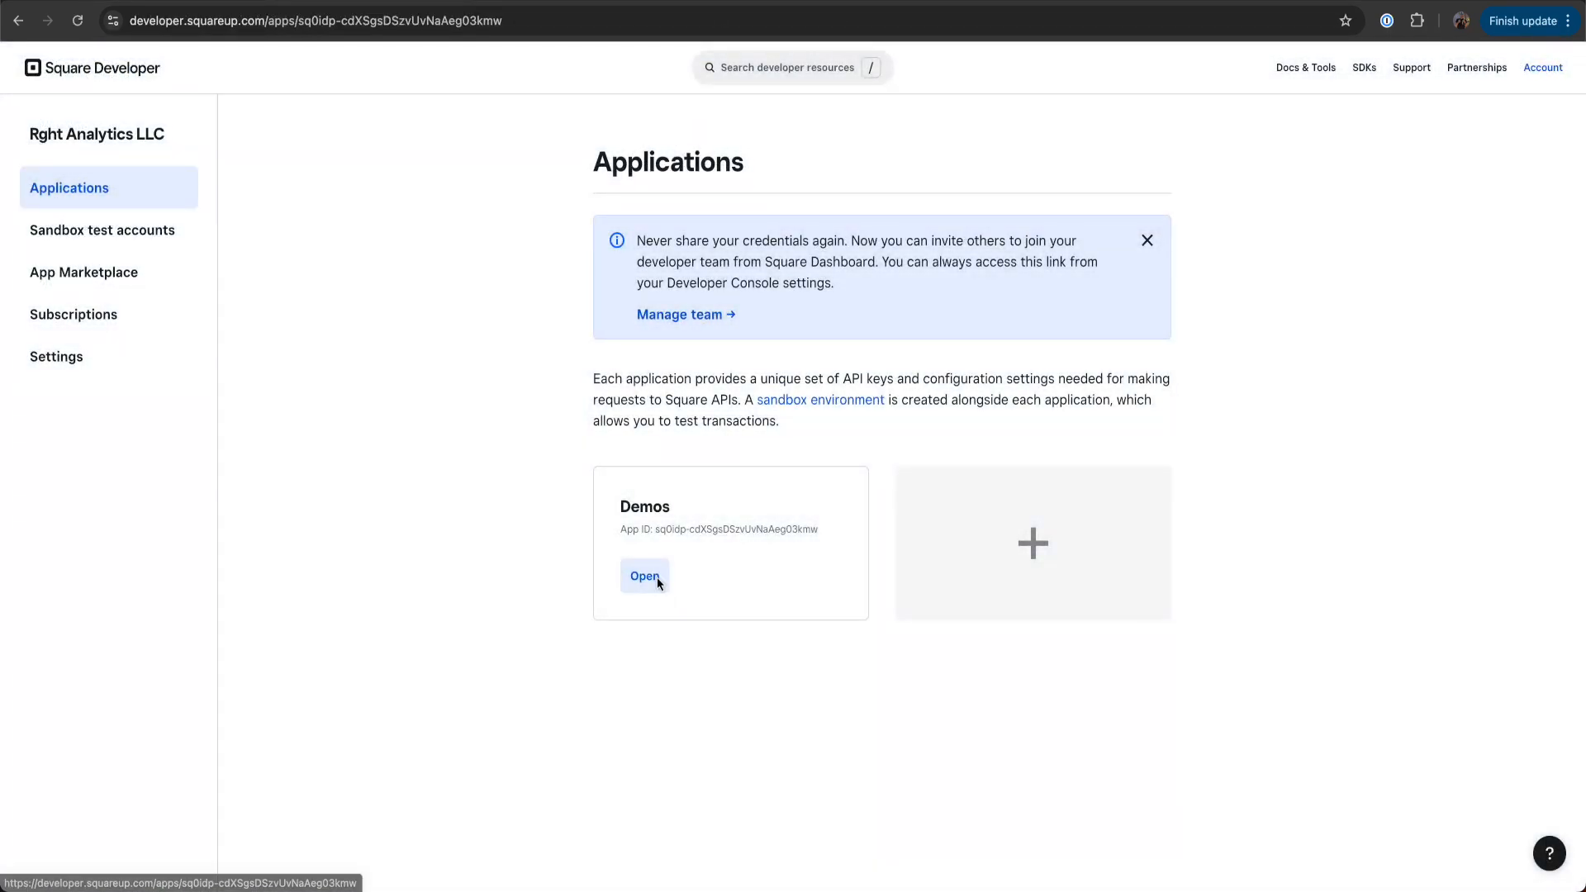
Switch to Square Developer, open the Demos application's sandbox webhook subscriptions and start a new subscription named orders-webhook
left_click(657, 581)
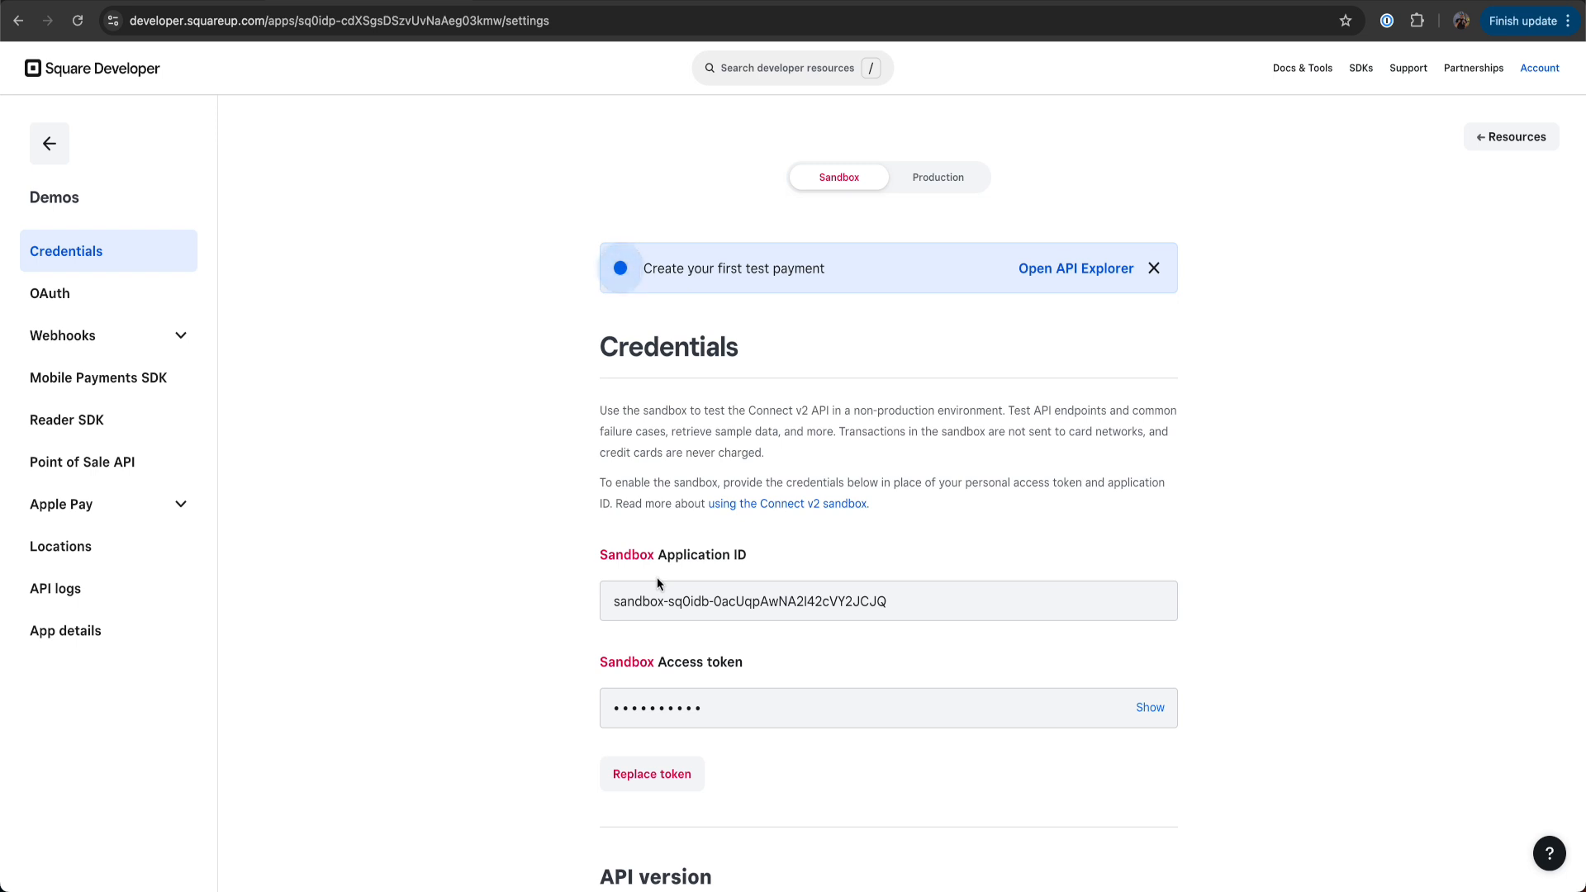
left_click(68, 347)
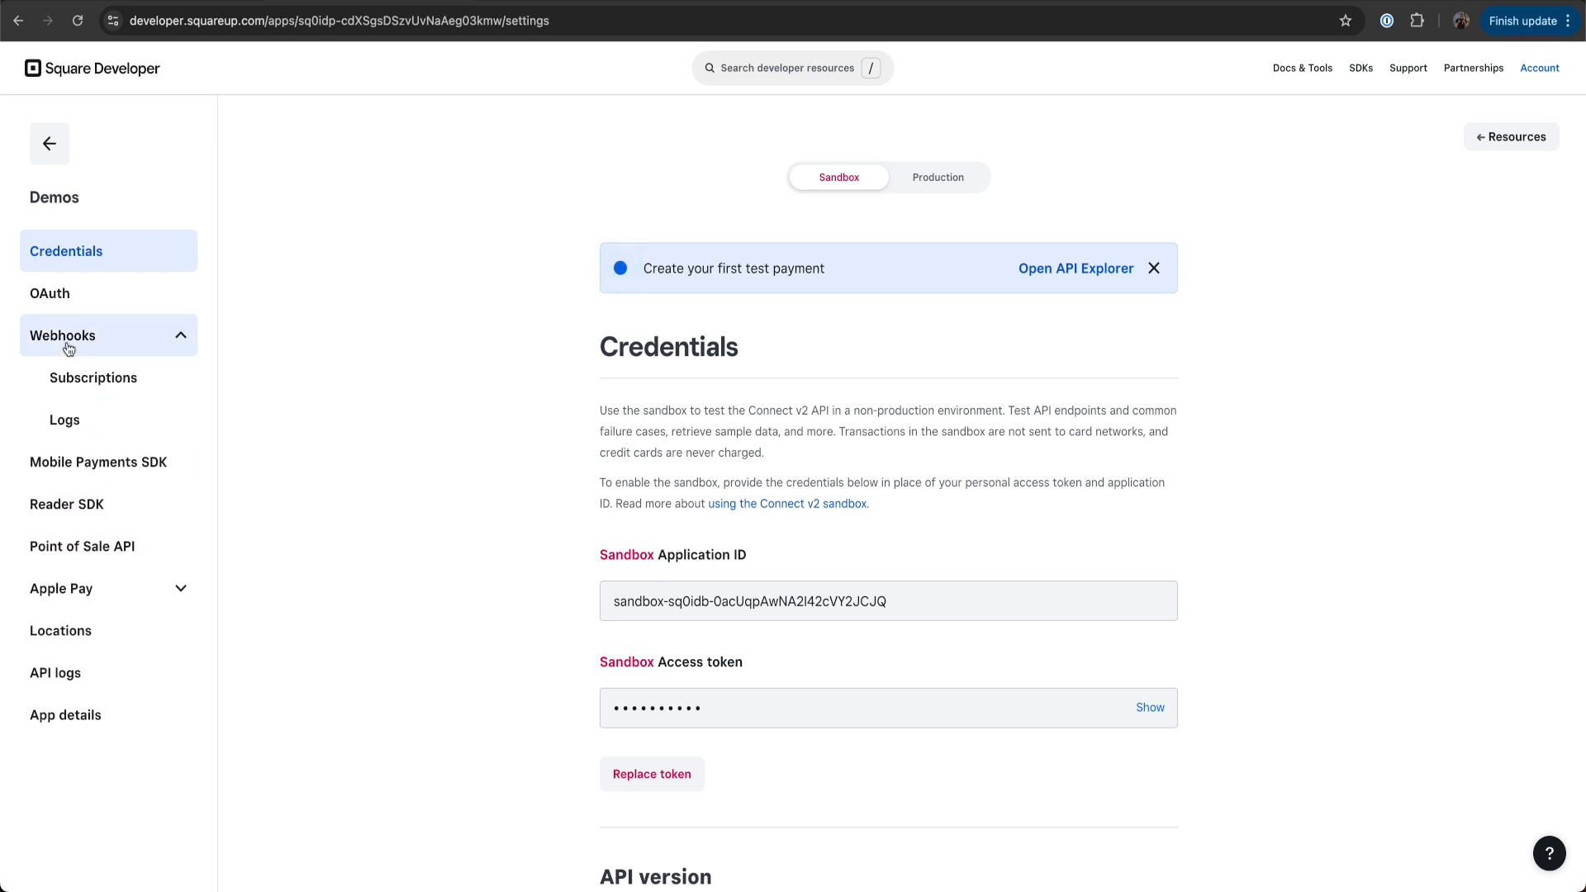
left_click(95, 381)
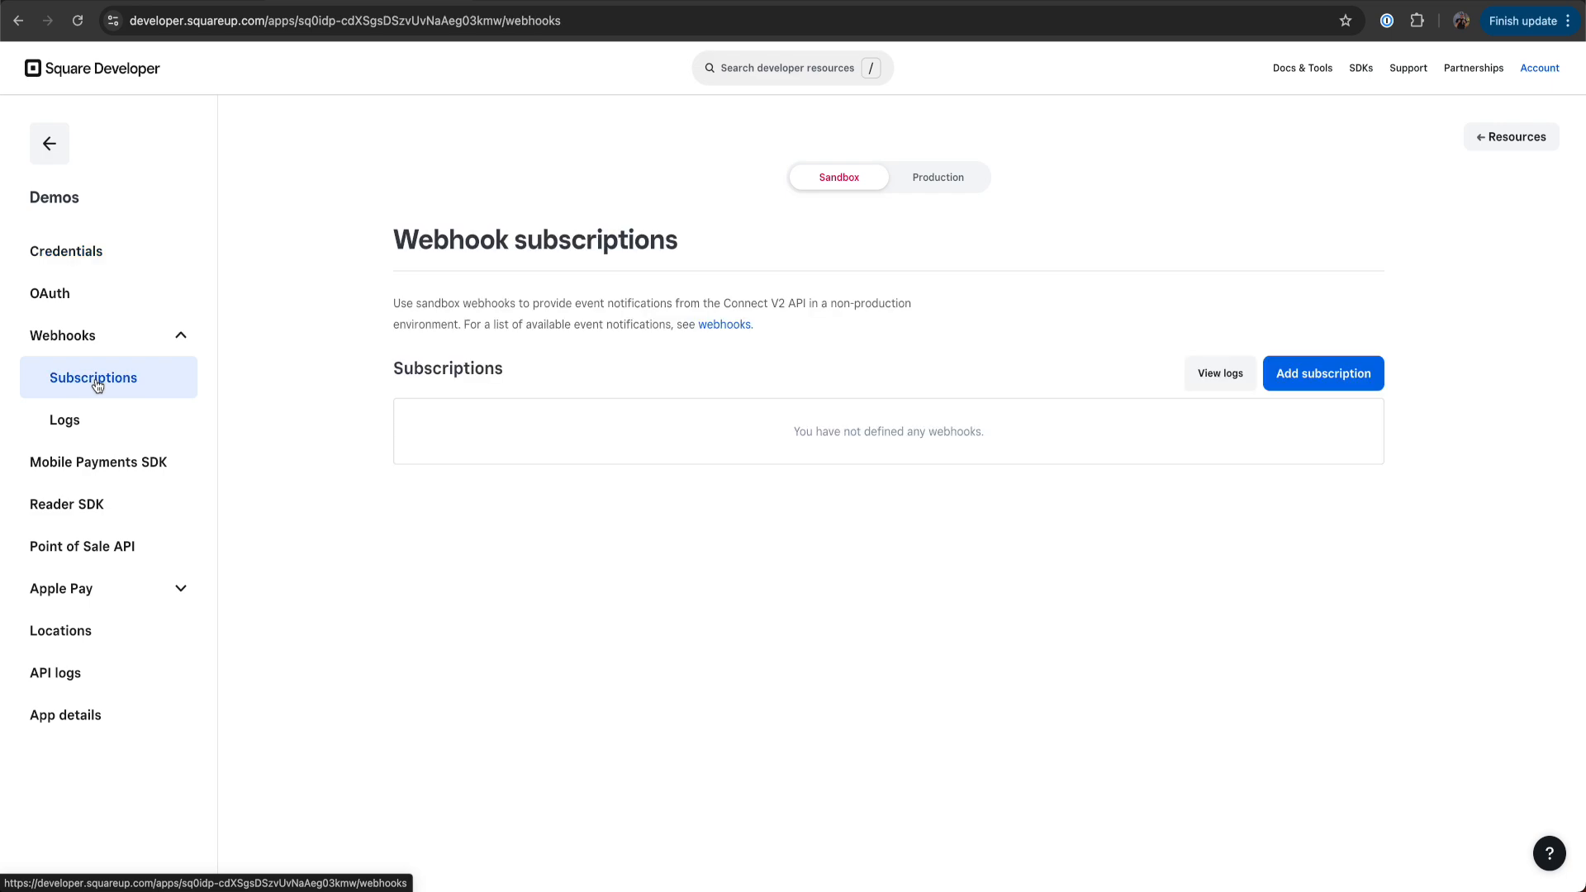
left_click(1325, 373)
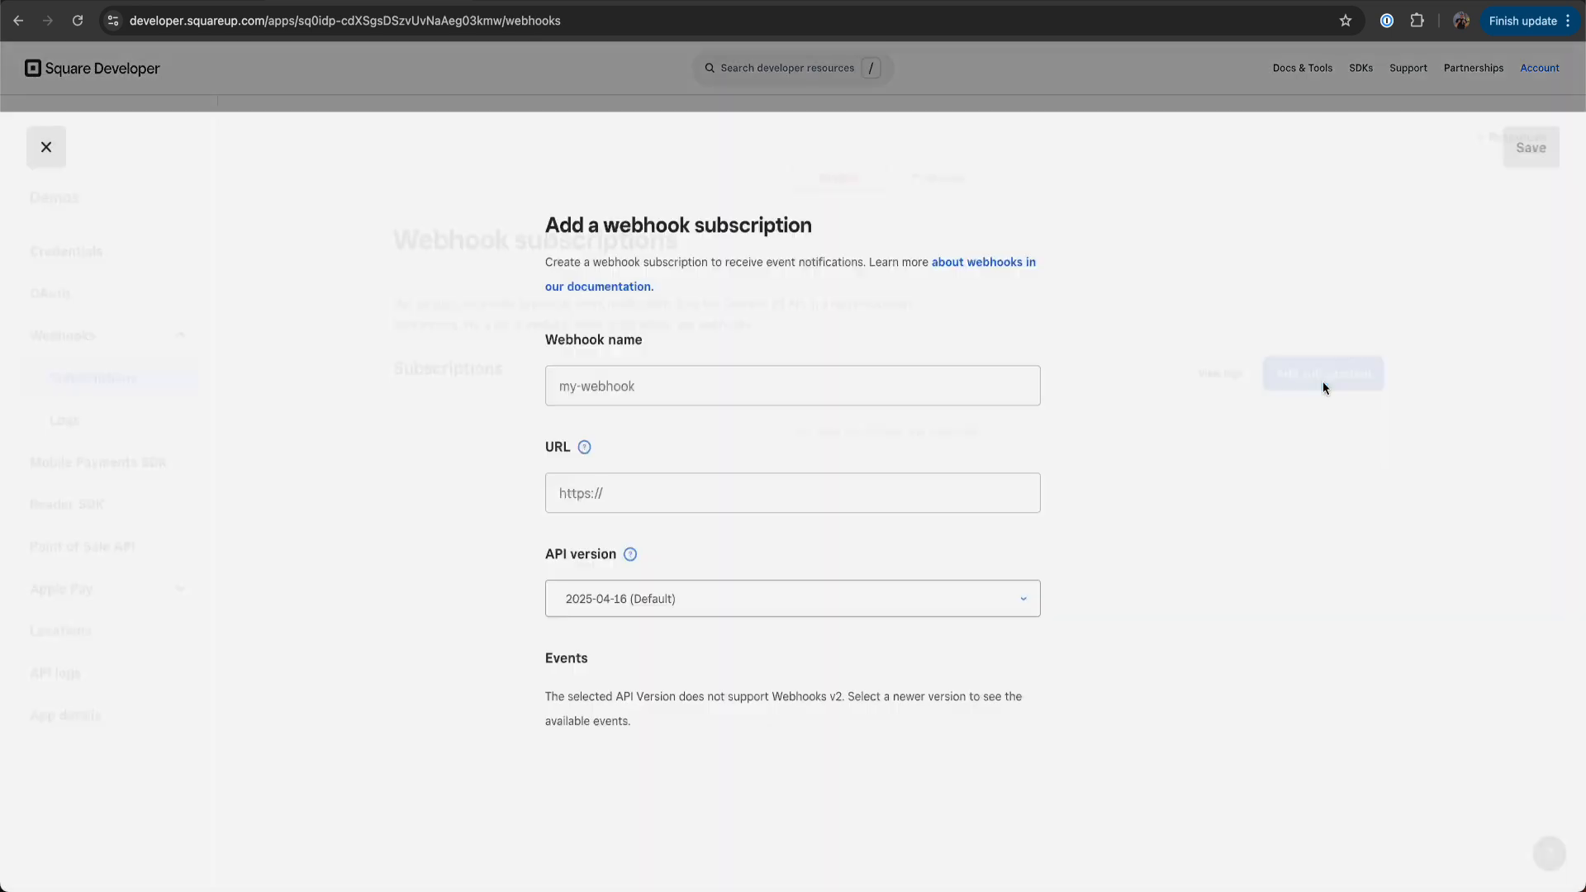
left_click(1008, 324)
type("orders-webhook")
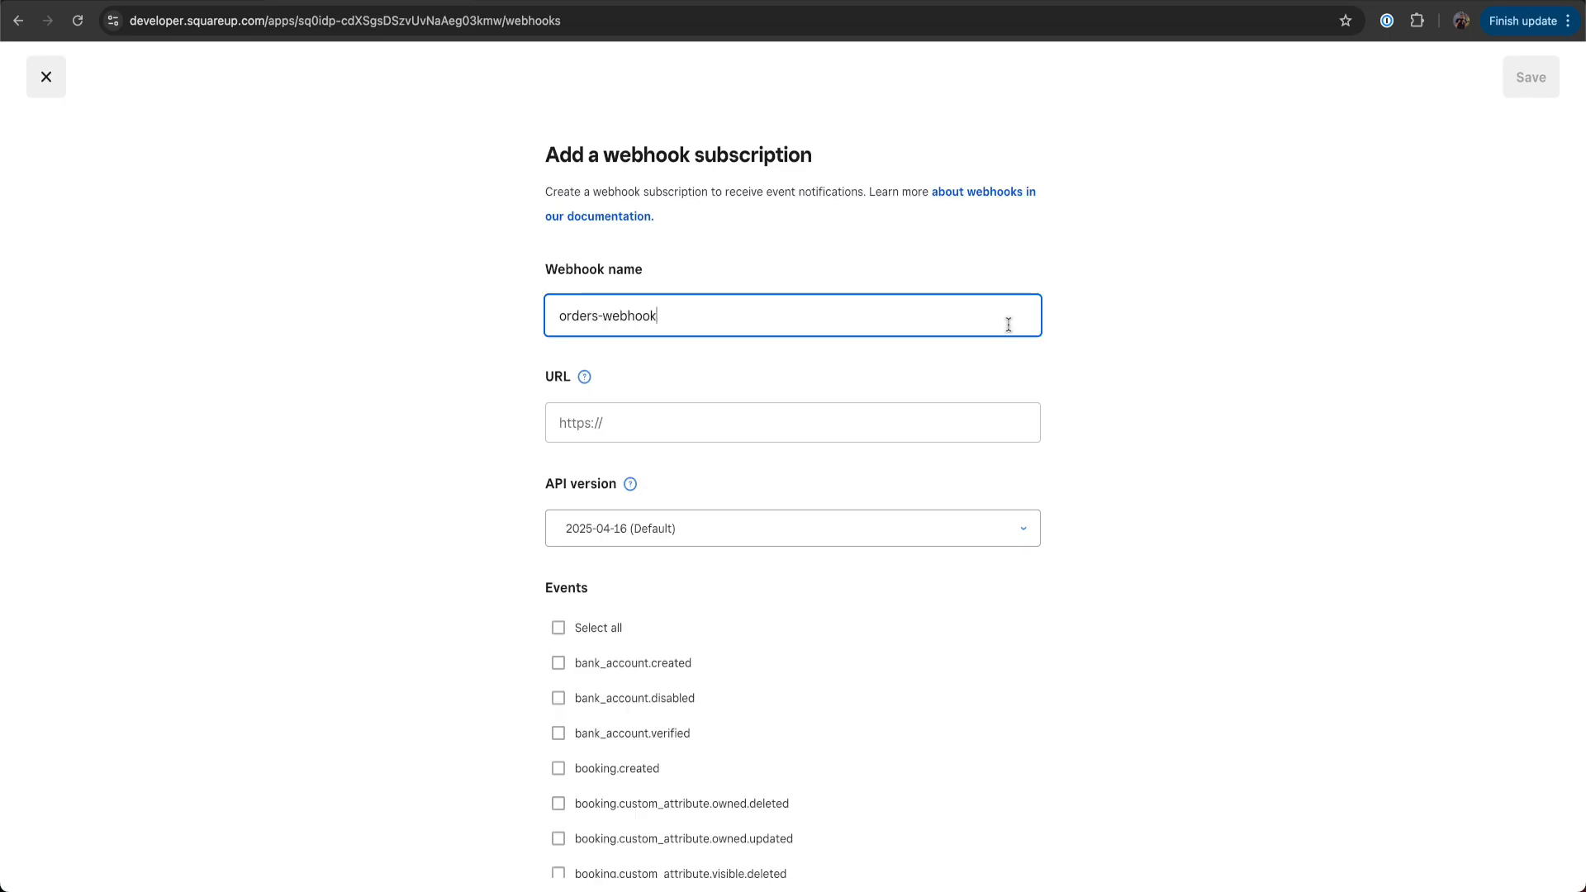
Set the subscription URL to the copied endpoint followed by webhook-data and save it with the order.created event
left_click(907, 425)
key("super+v")
type("w")
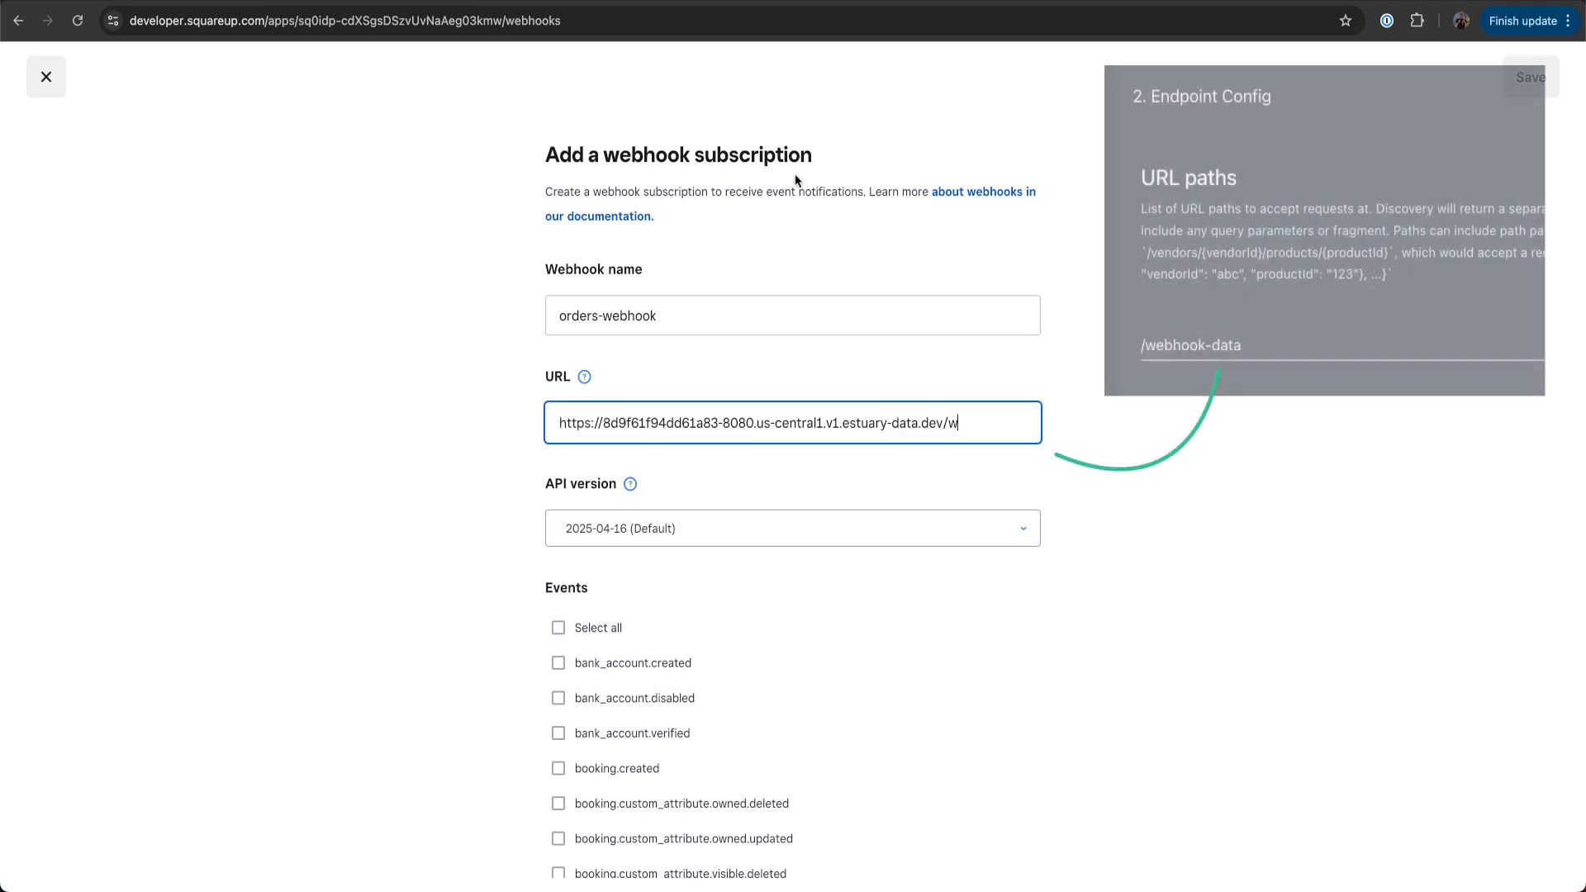
type("ebhook-data")
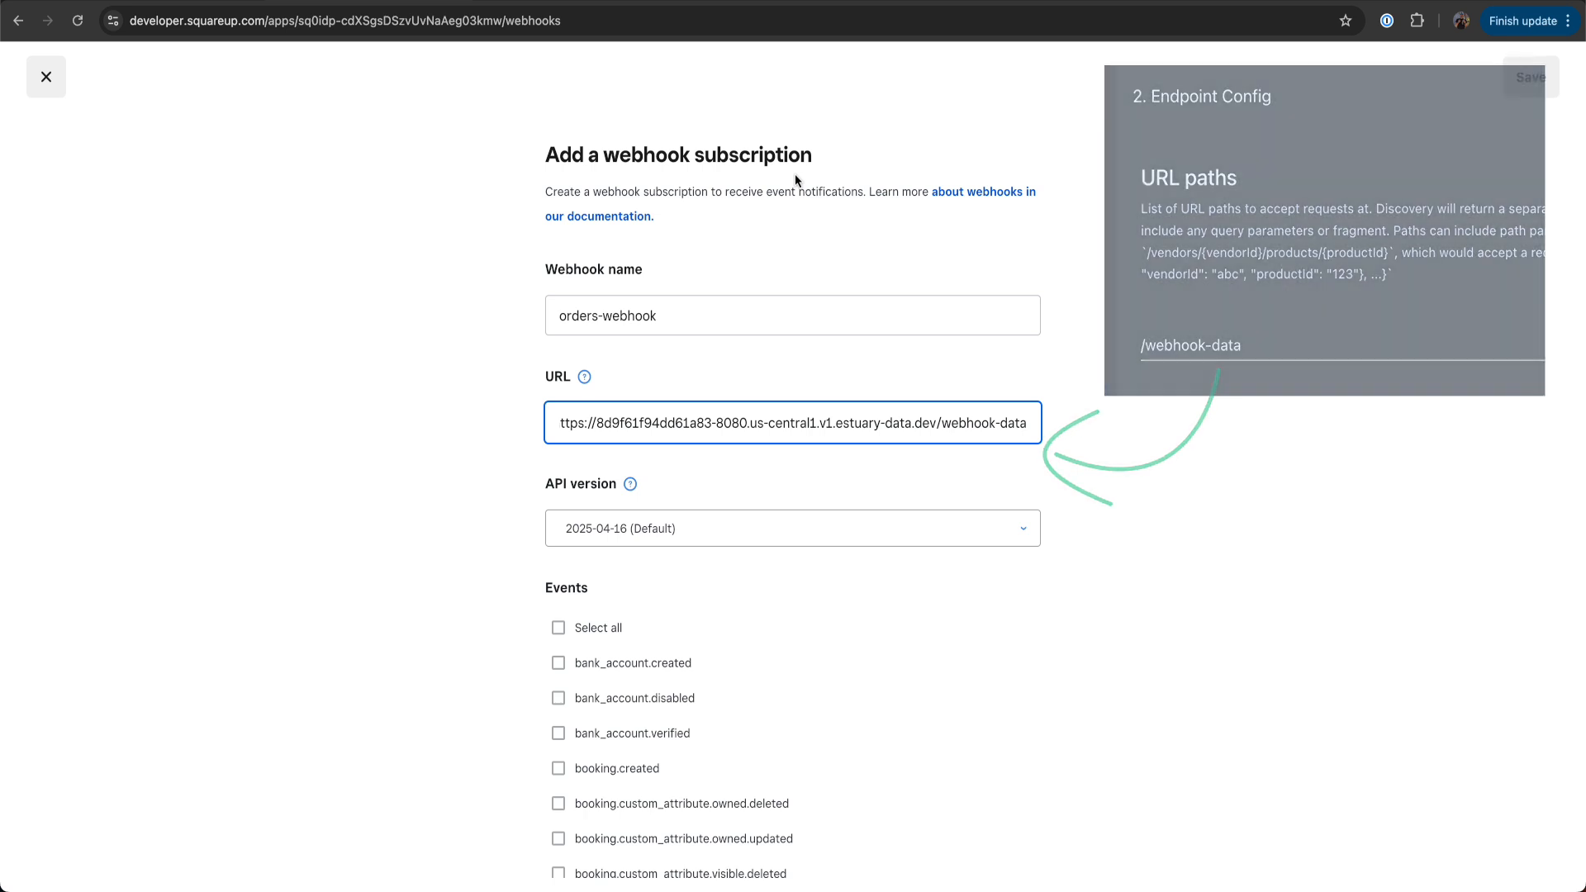
left_click(1073, 424)
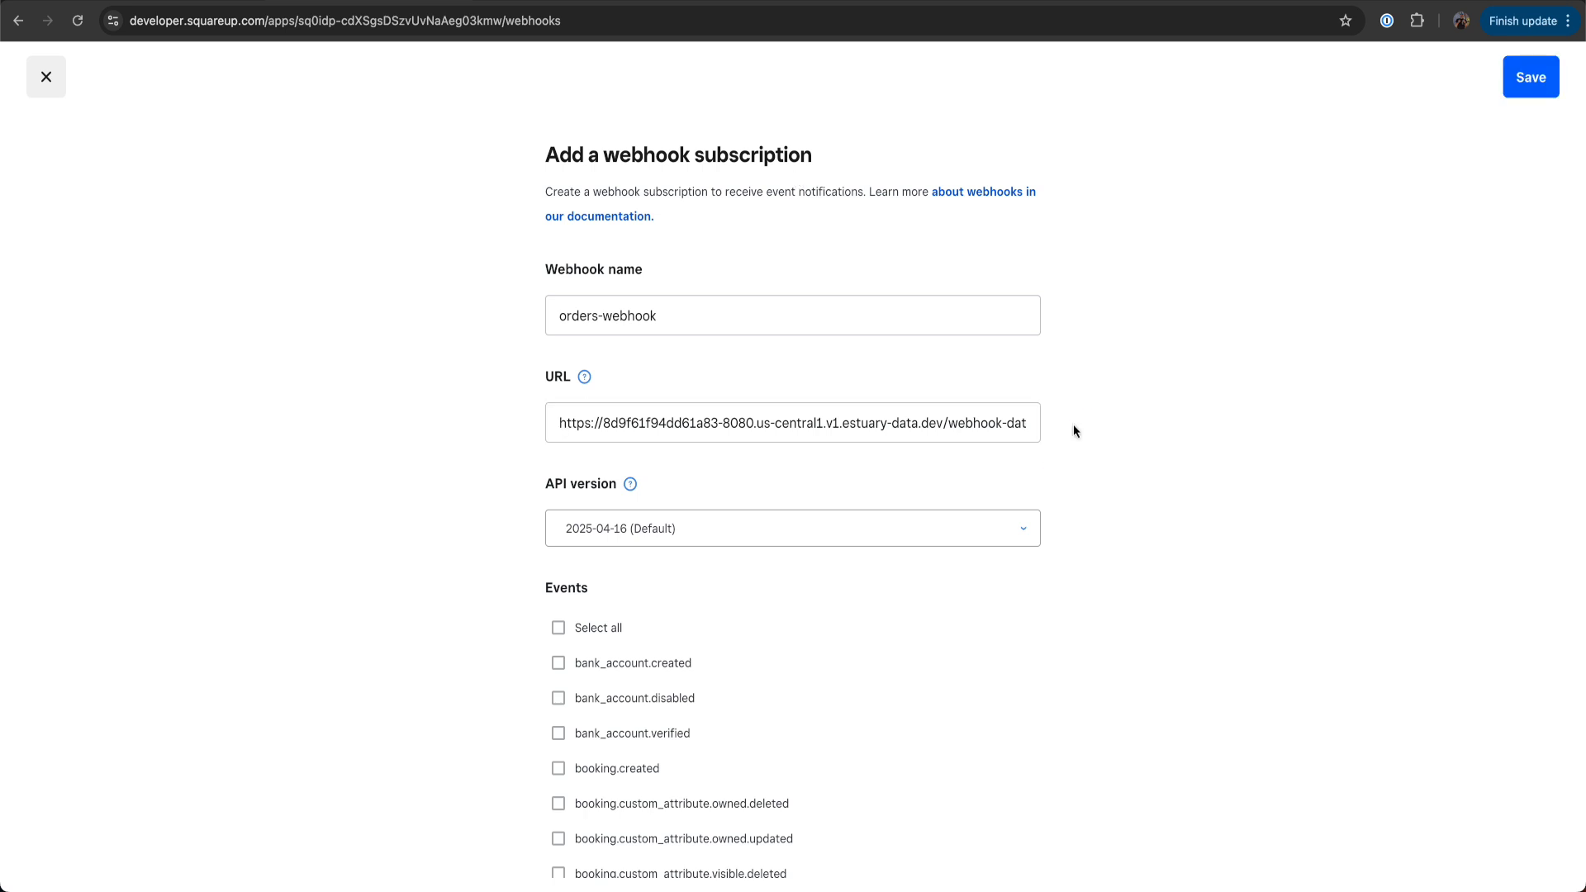
left_click(1529, 80)
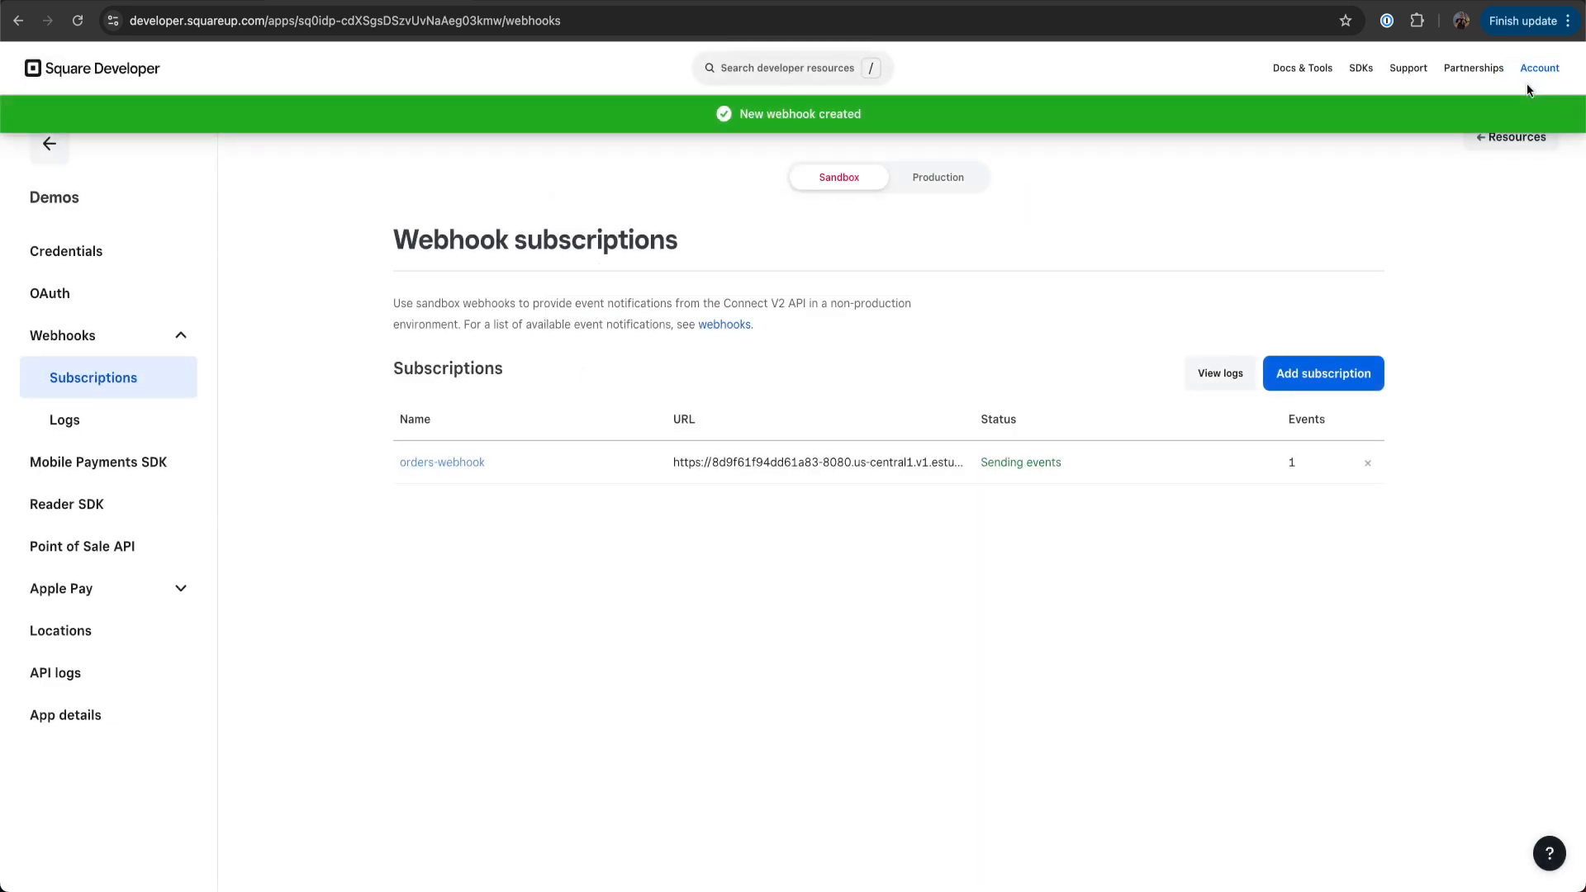
Send a test event with the order.created example payload from the orders-webhook subscription
left_click(860, 478)
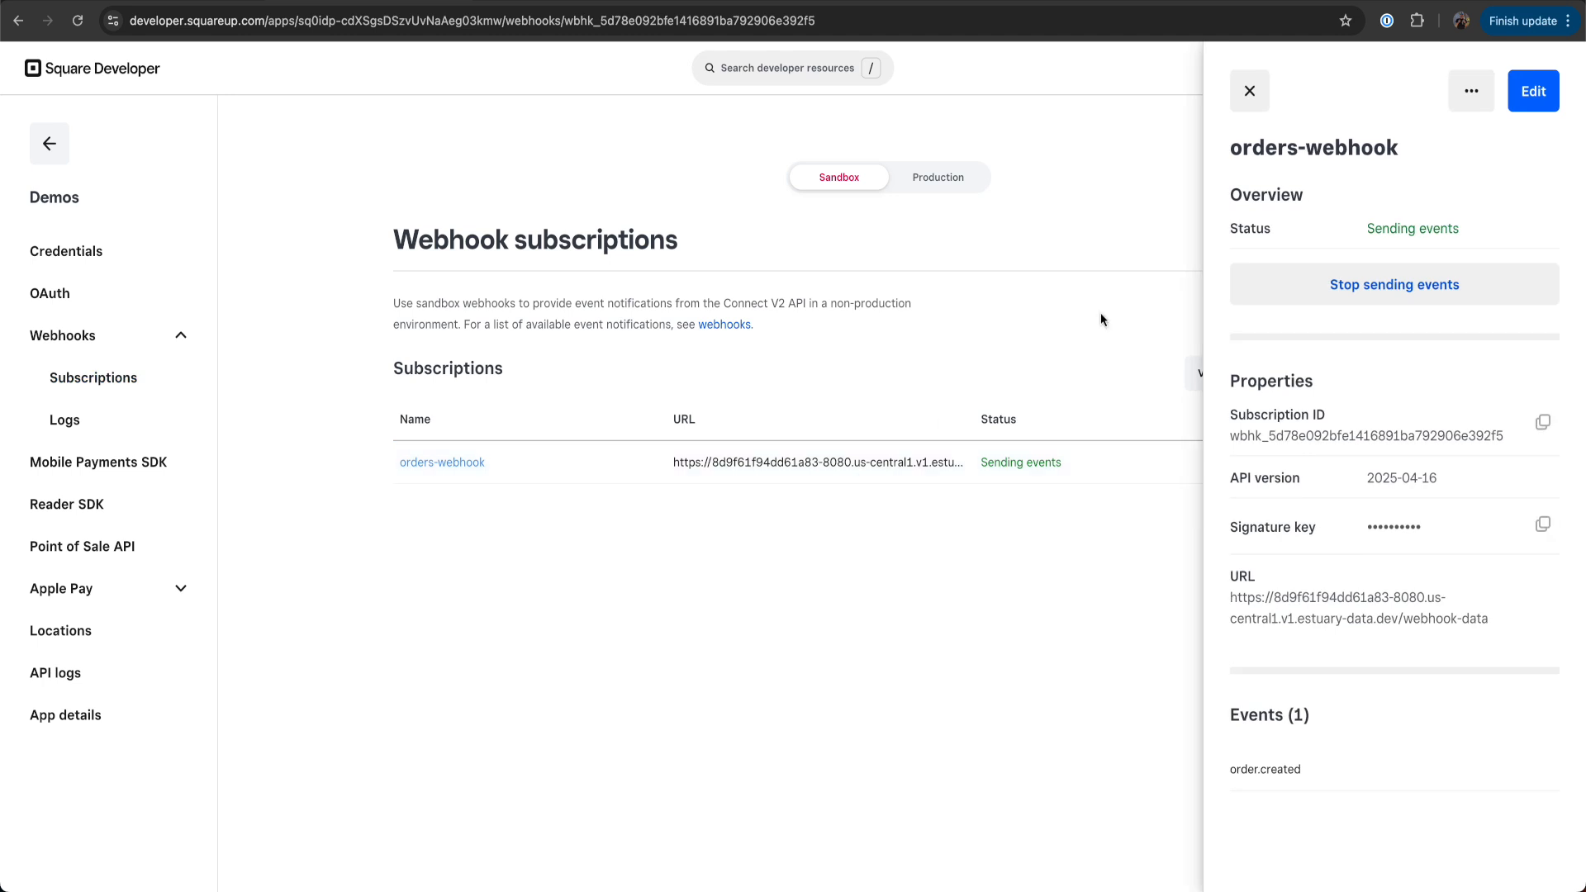
left_click(1471, 86)
left_click(1414, 147)
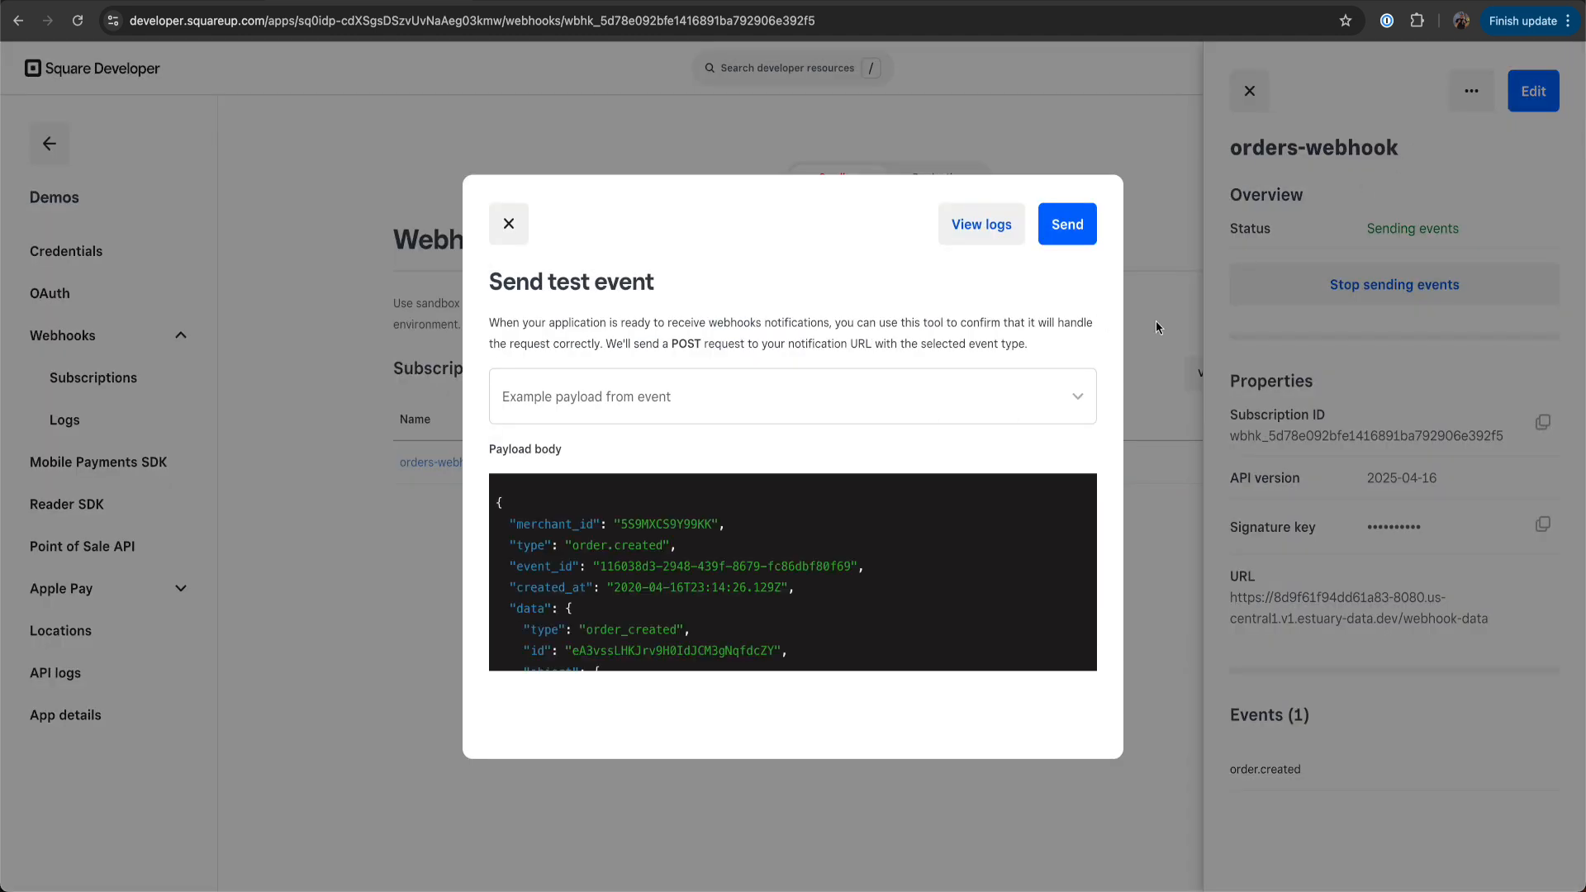
left_click(1020, 417)
left_click(808, 537)
left_click(1063, 228)
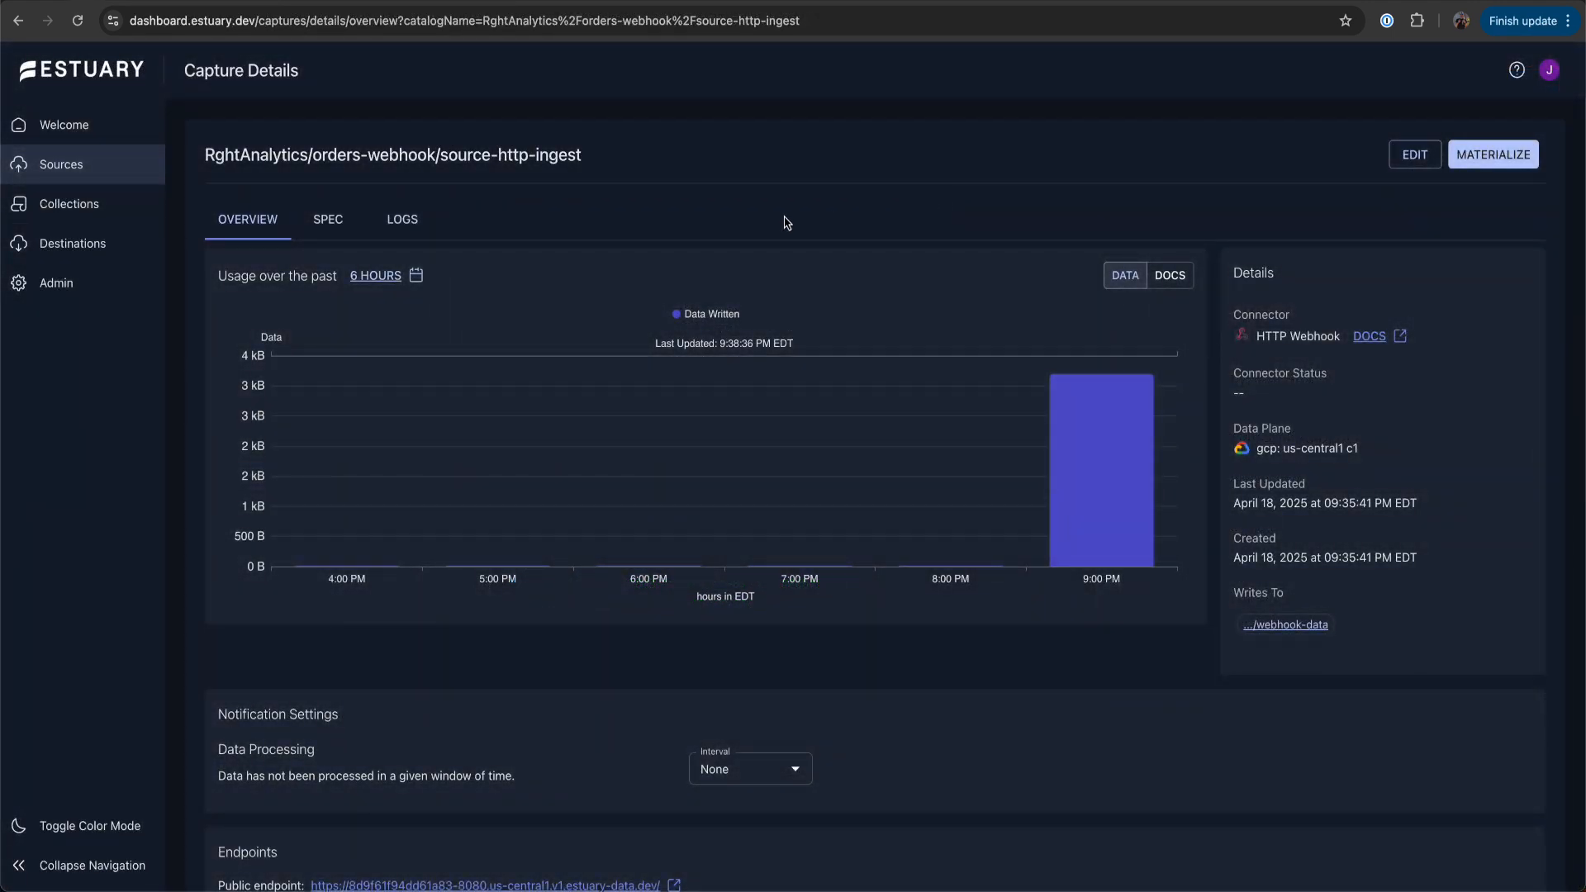
Switch to Estuary and examine the captured documents in the webhook-data collection's data preview
left_click(157, 204)
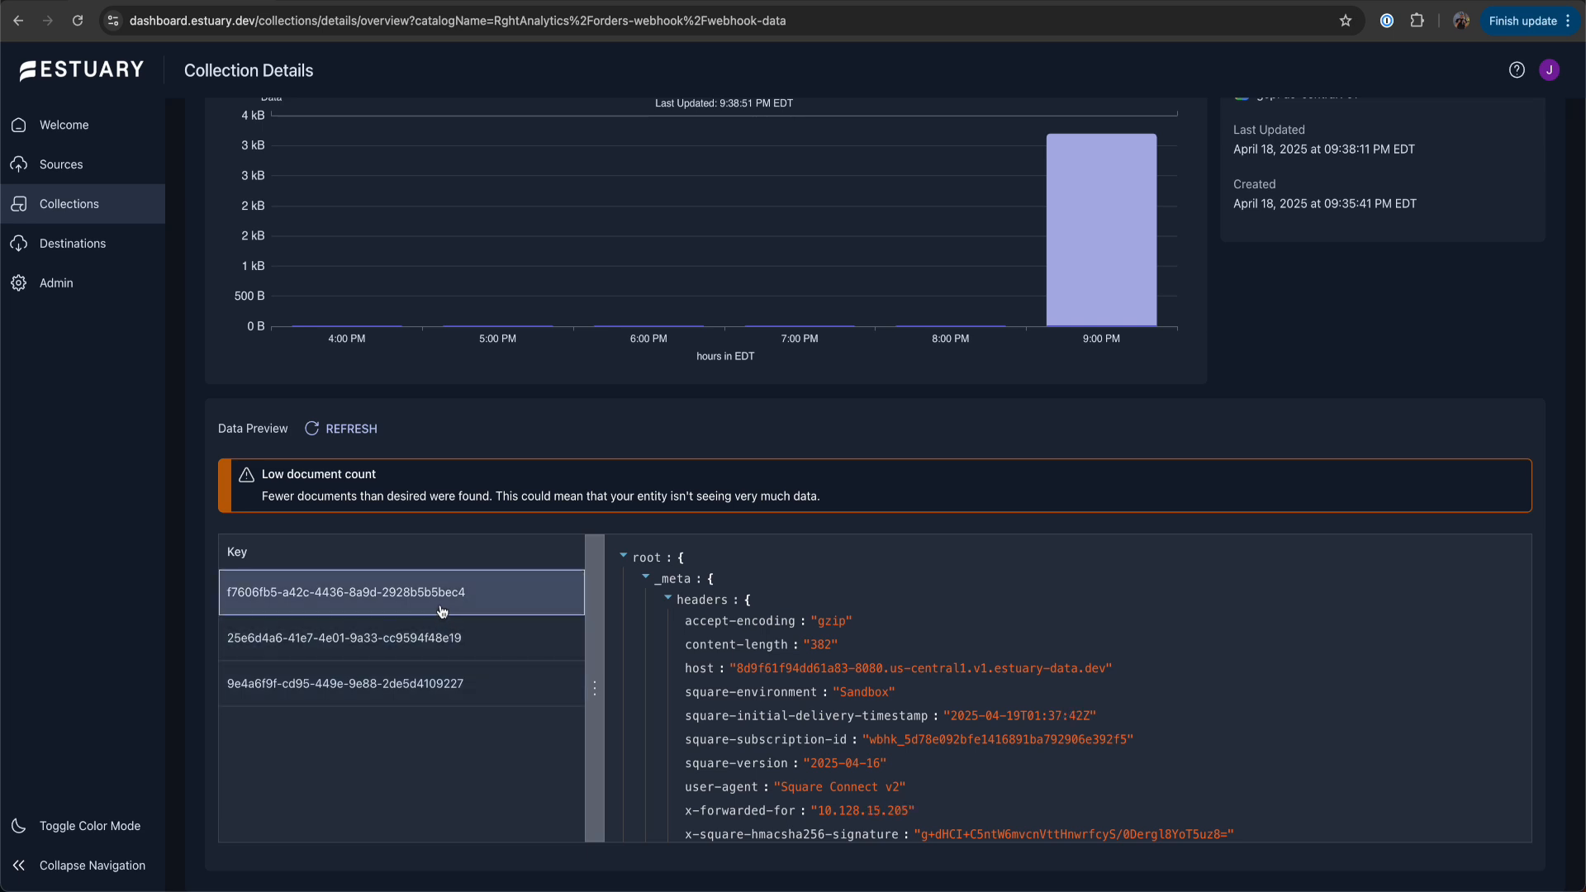
Create a new materialization with the Snowflake connector and name it demo-snowflake
left_click(115, 259)
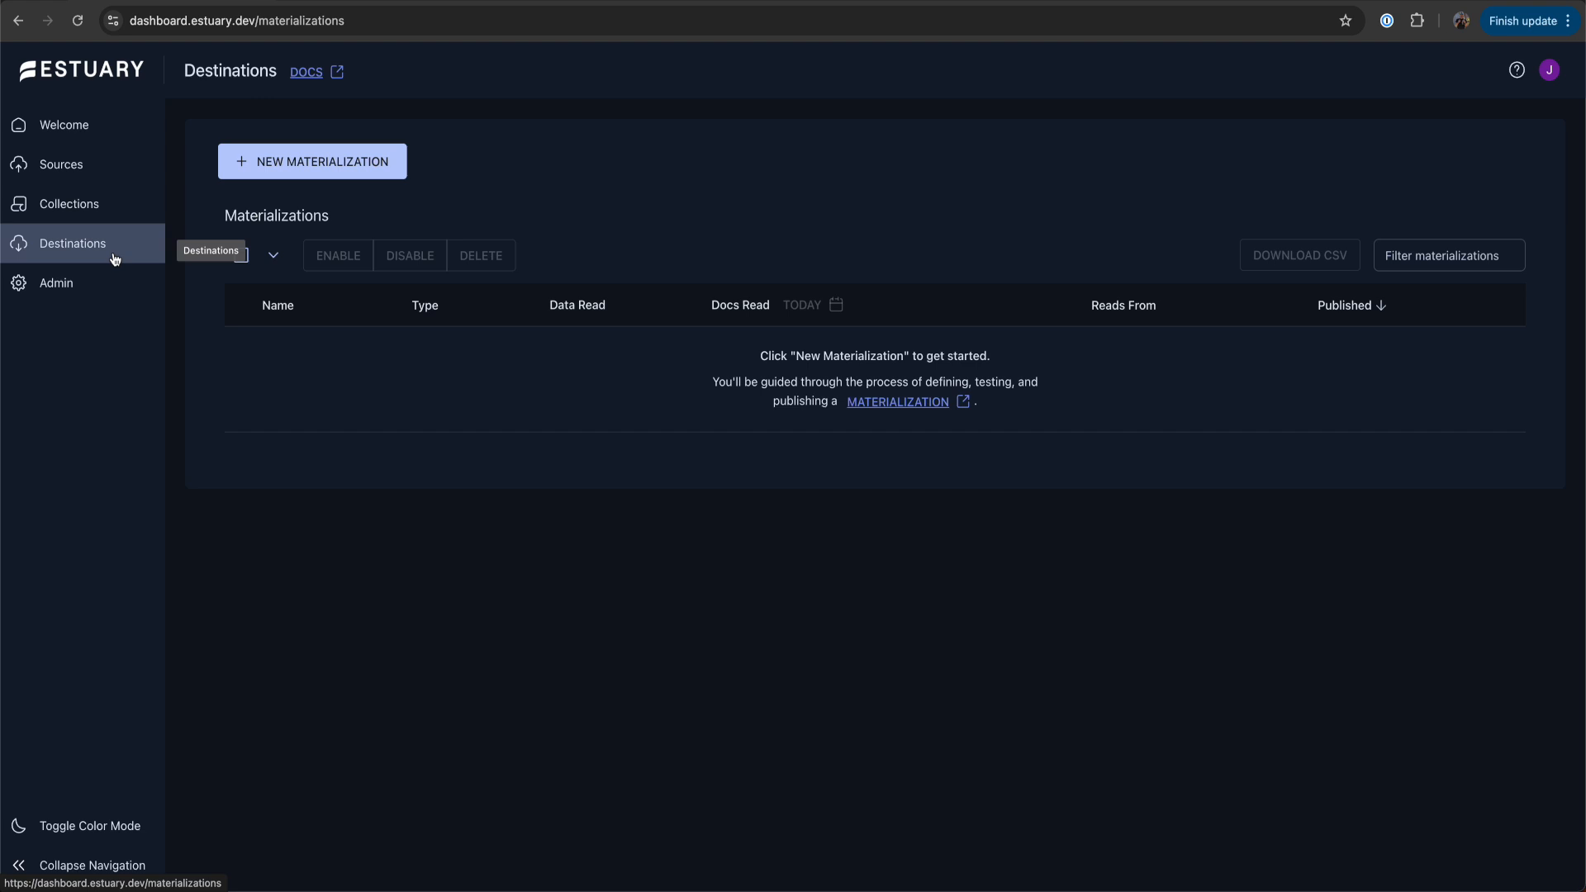
left_click(291, 169)
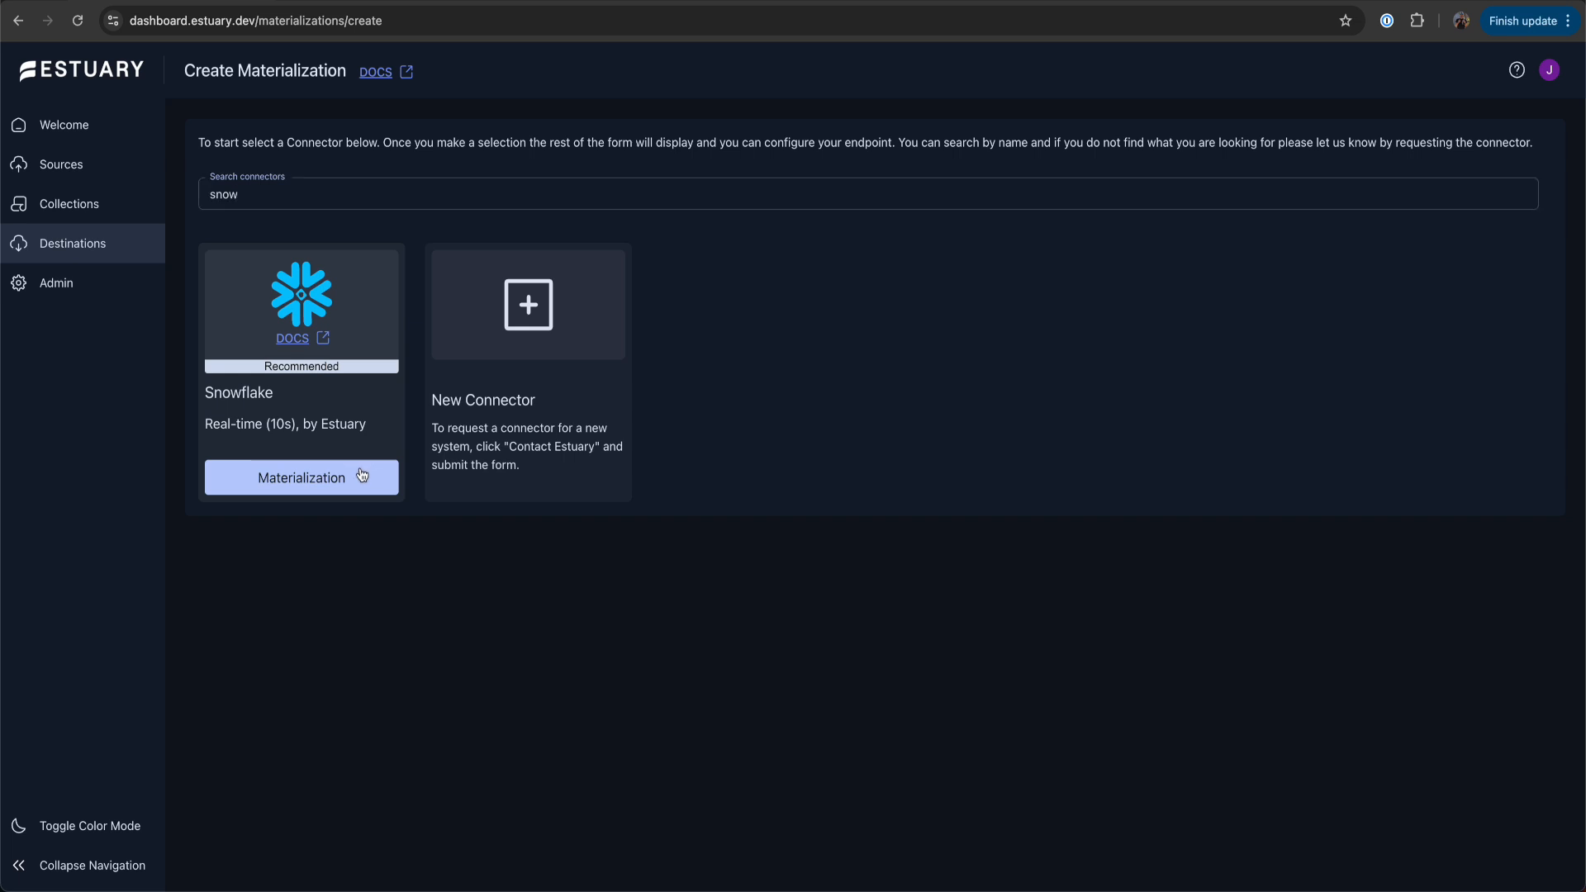
left_click(360, 473)
left_click(619, 360)
type("demo-snowflake")
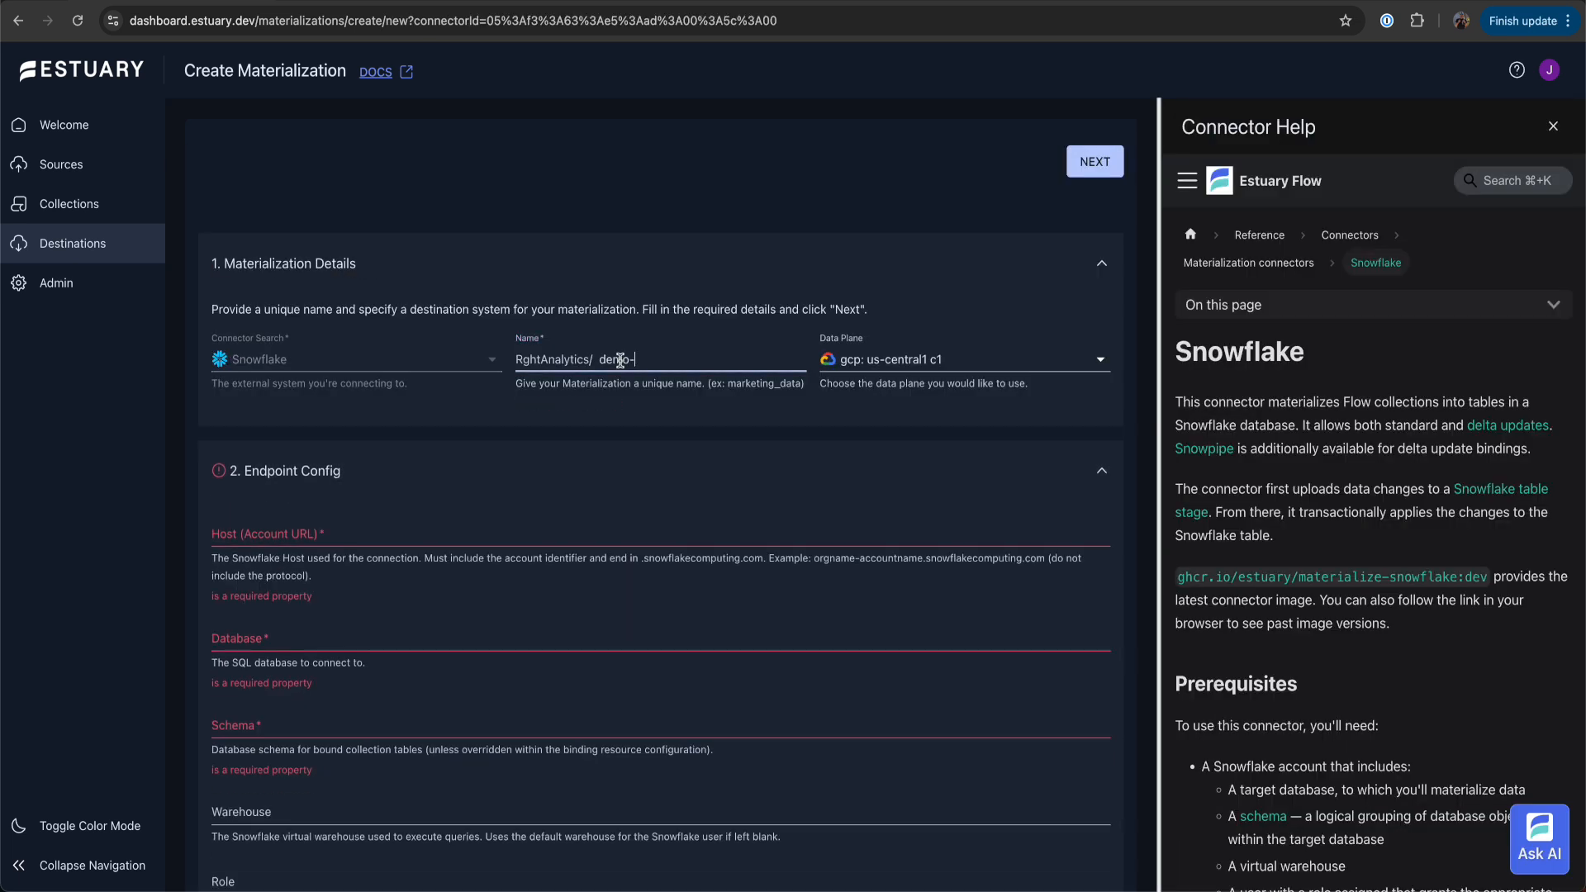
Paste the Snowflake account host URL and set the database to SQUARE_DATA and the schema to ORDERS
left_click(388, 533)
key("ctrl+v")
left_click(272, 620)
type("SQU")
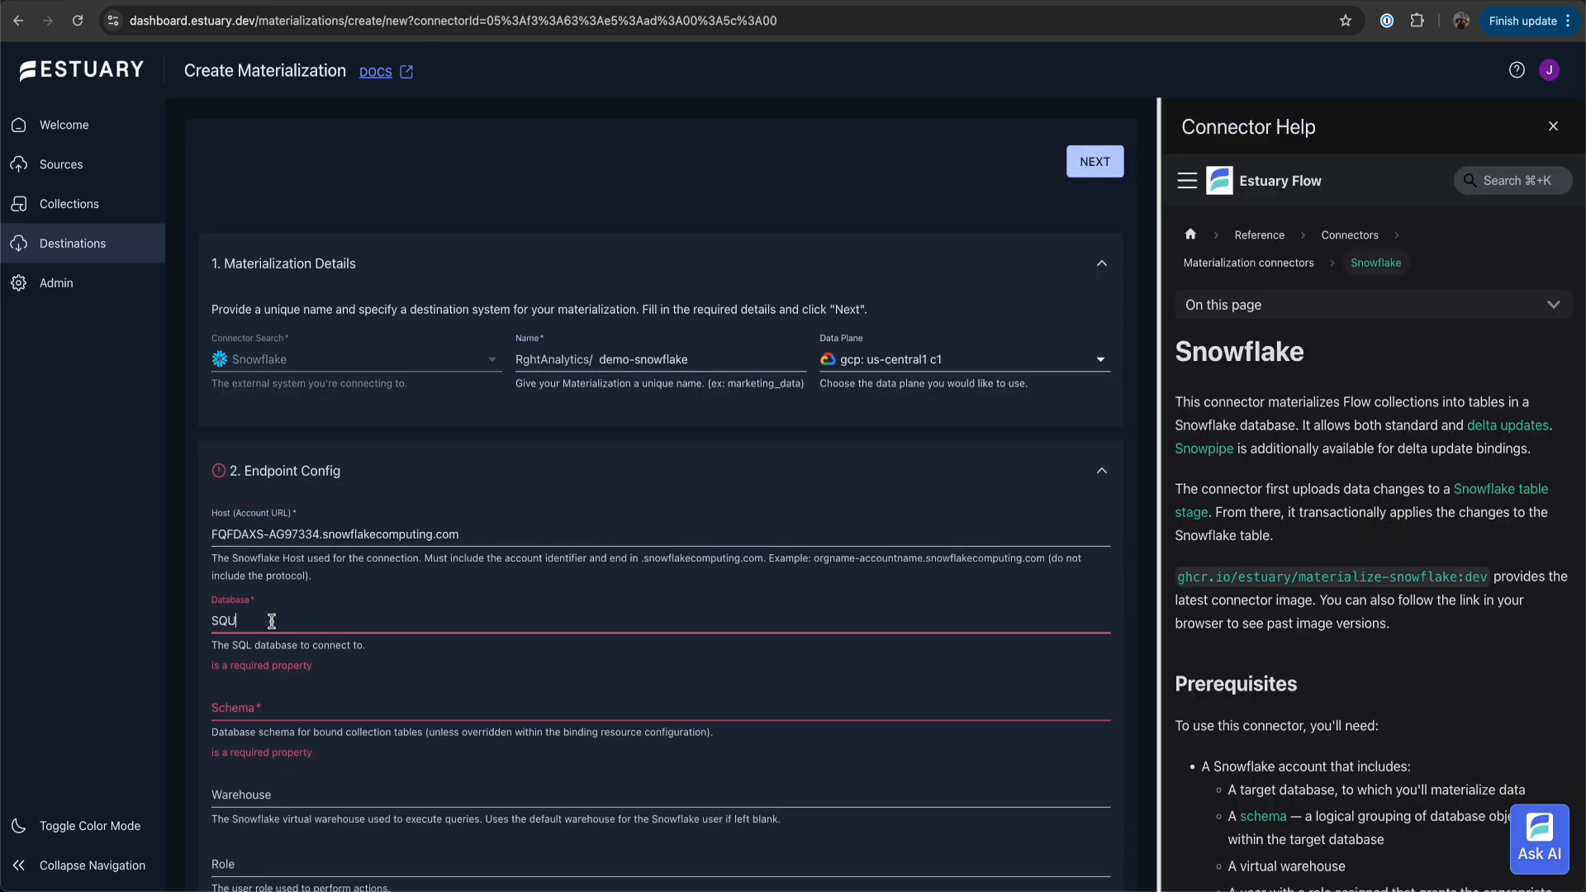
type("ARE_DATA")
key("Tab")
type("ORDERS")
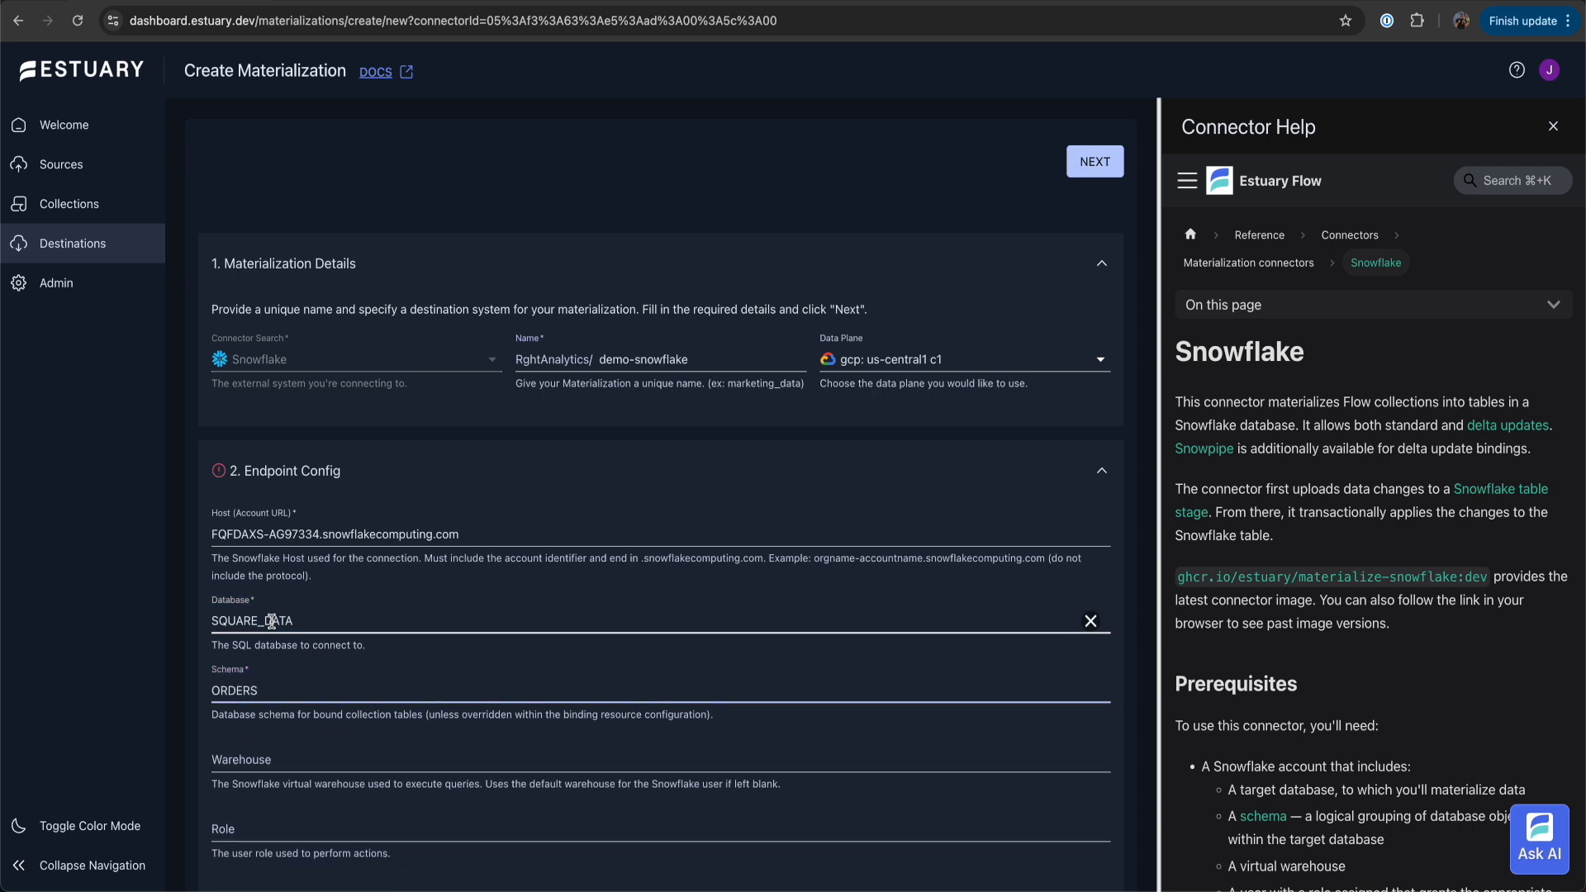
Fill in the Snowflake user login name and password for user-password authentication
scroll(319, 661, "down", 8)
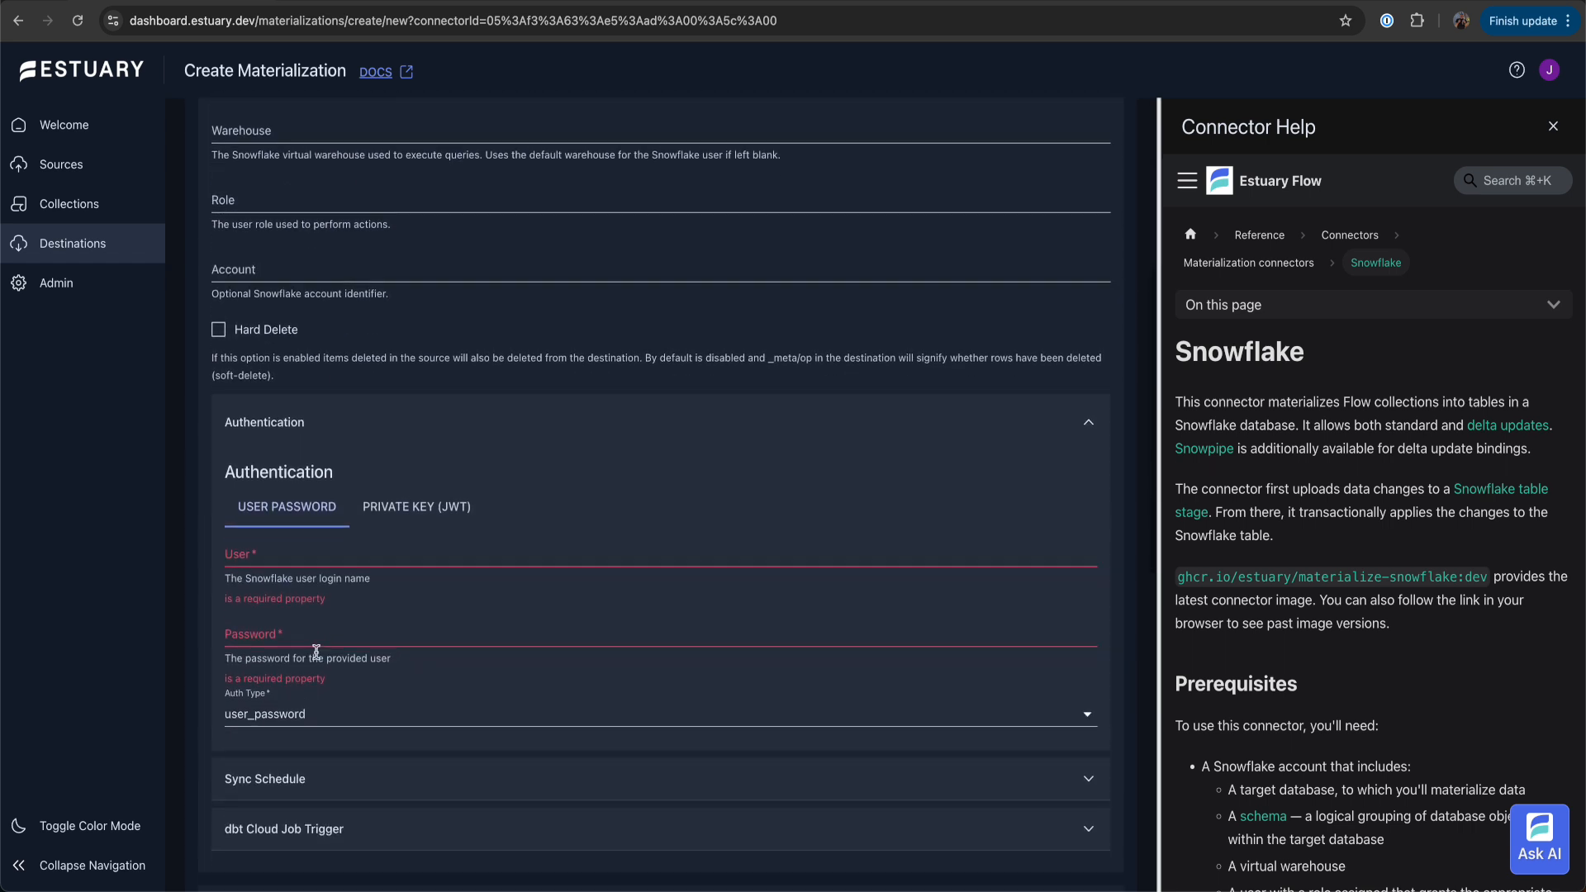
left_click(270, 556)
left_click(517, 616)
Link the RghtAnalytics/orders-webhook/source-http-ingest capture as the materialization's source, keeping the default binding settings
scroll(827, 616, "down", 10)
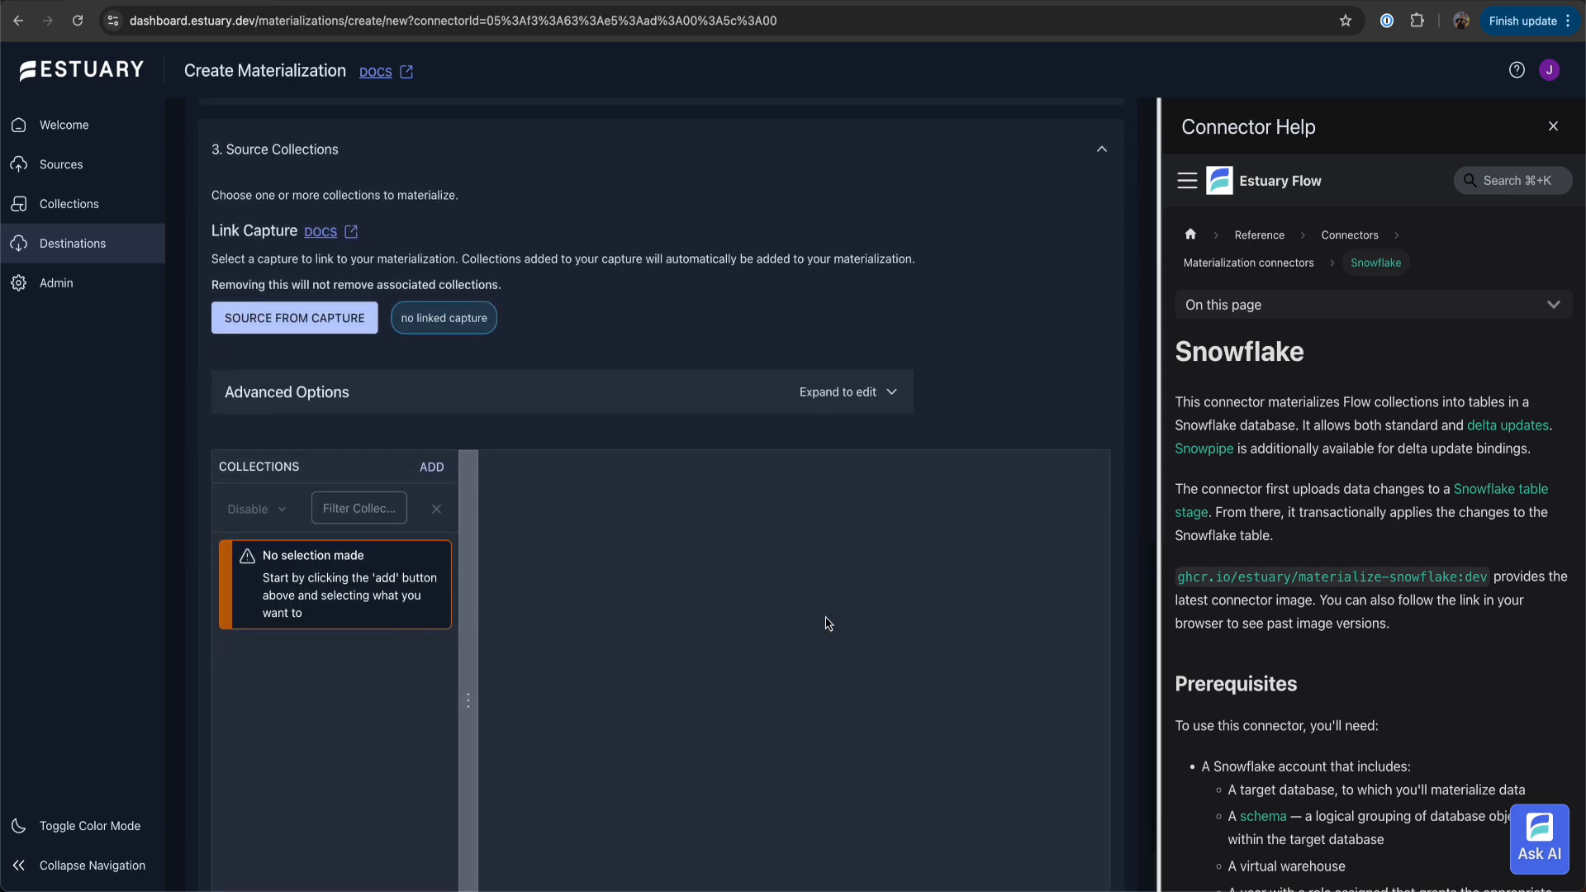
left_click(291, 324)
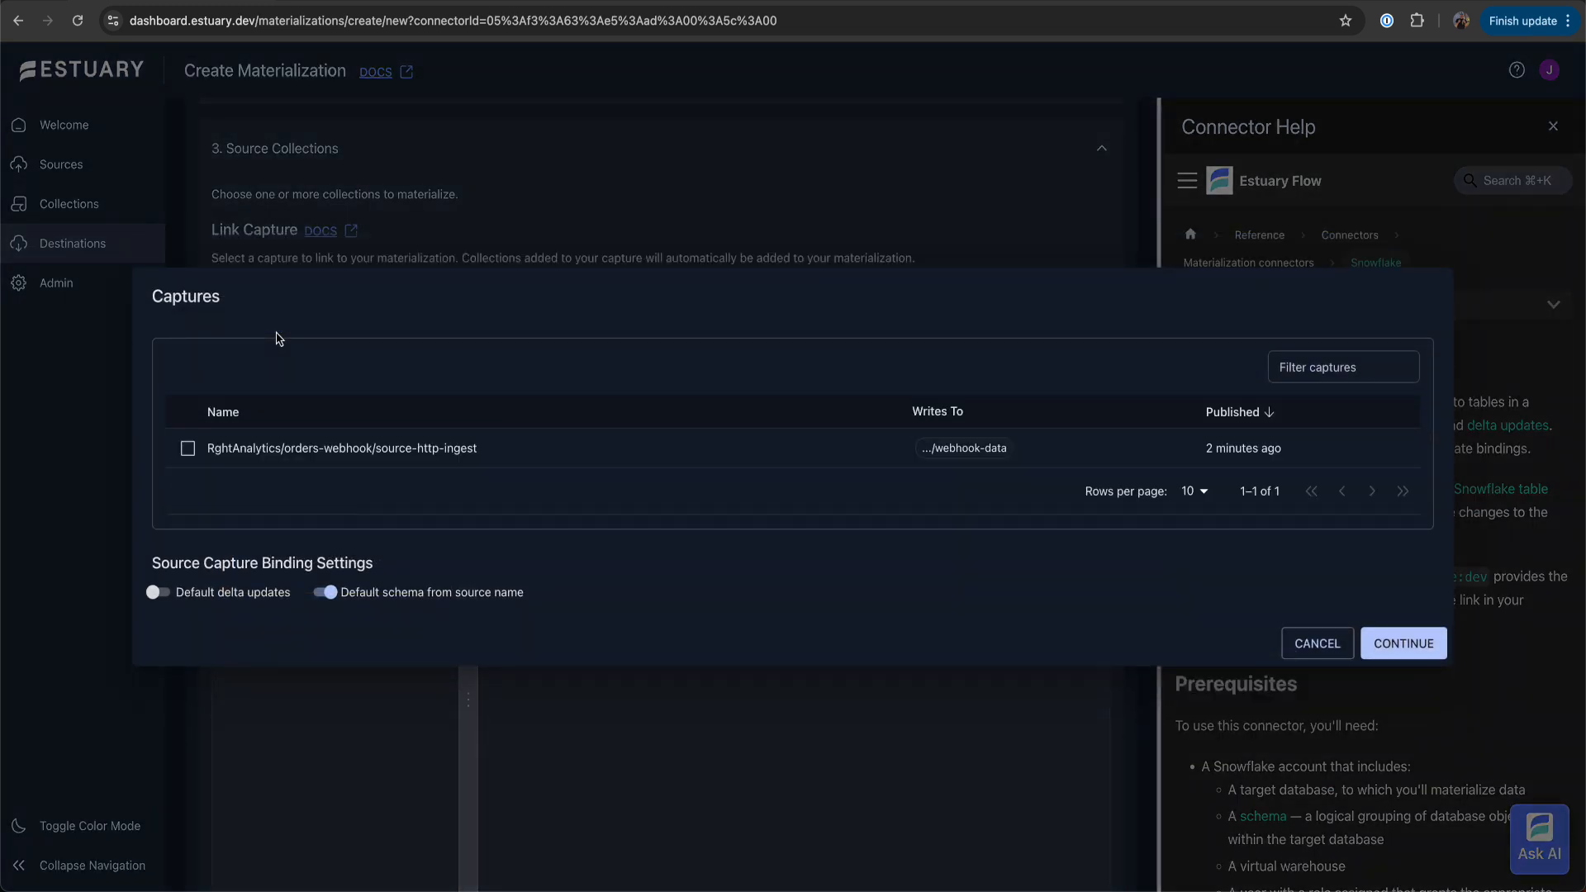
left_click(188, 448)
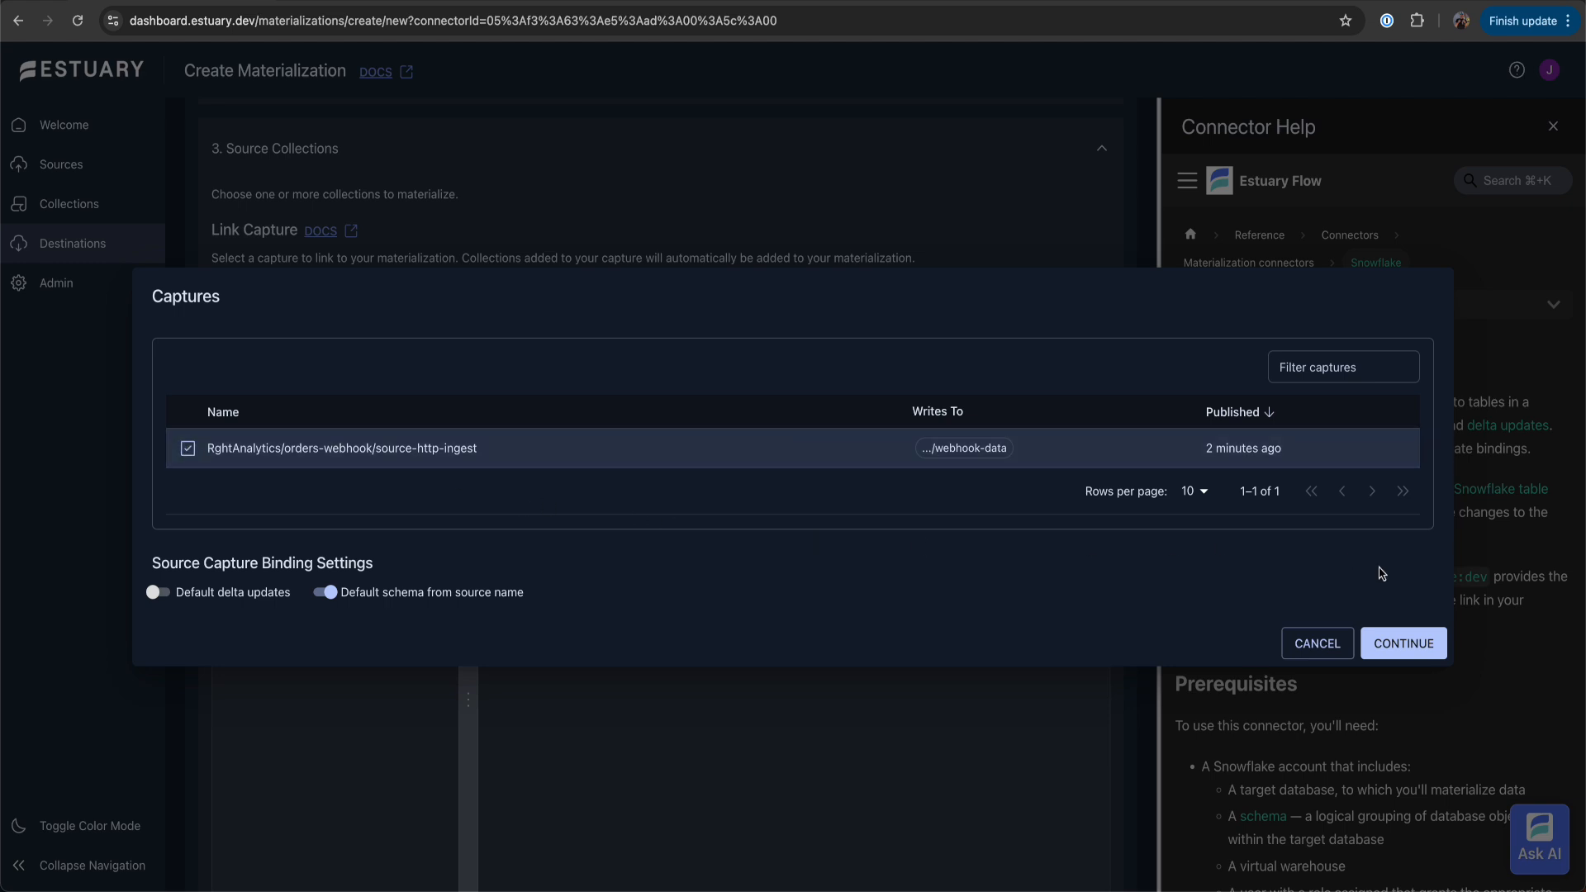
left_click(1388, 638)
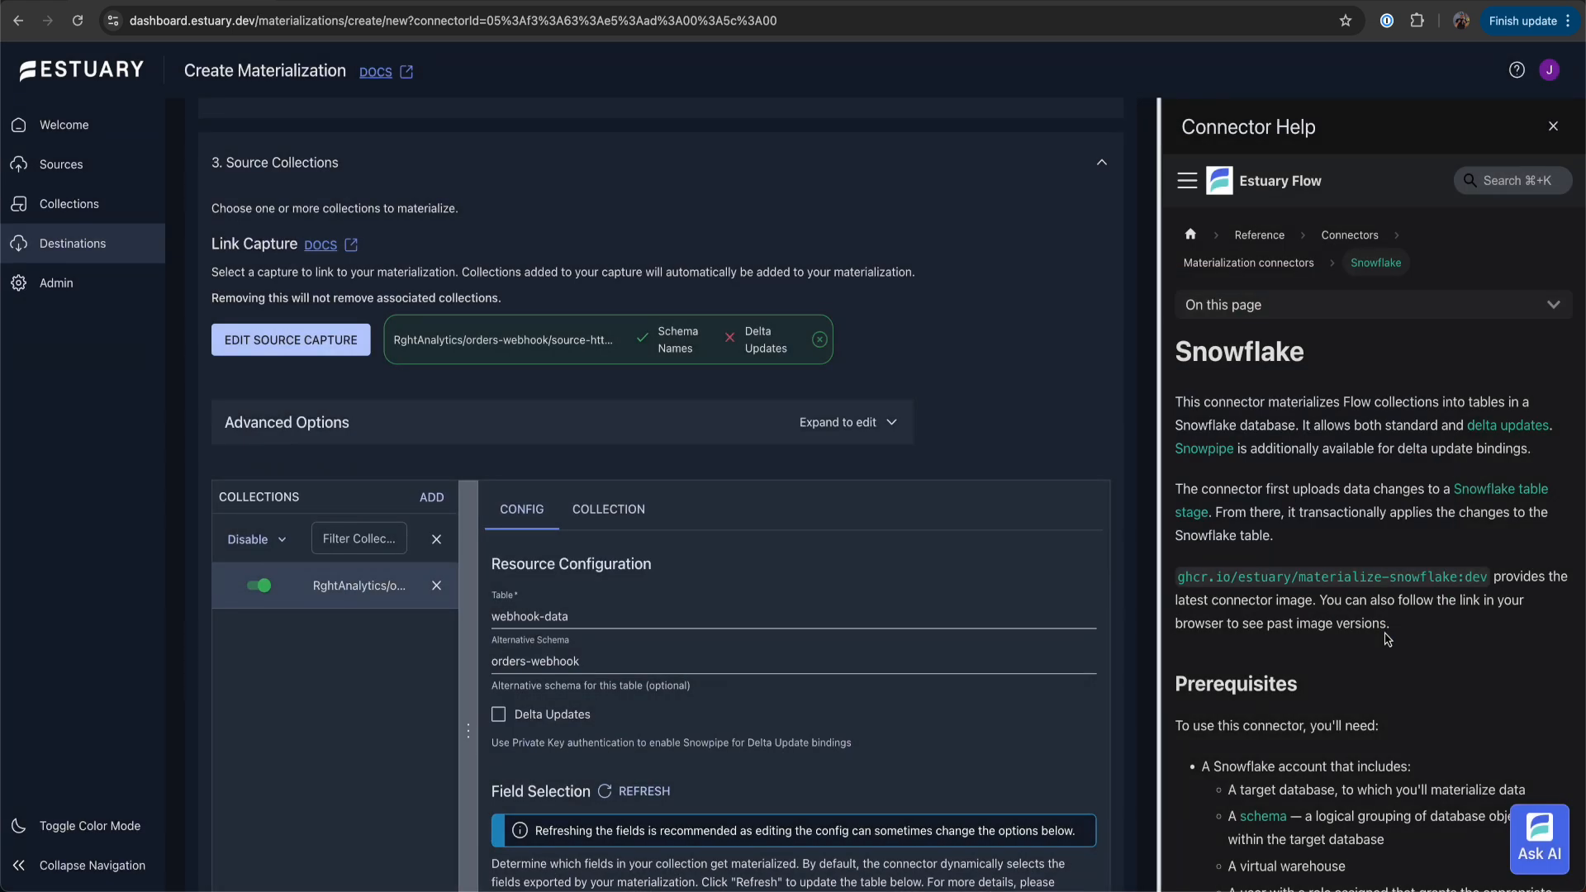
Set the webhook-data collection's destination table to orders_placed and submit the materialization configuration
left_click_drag(703, 618, 476, 621)
type("orders_placed")
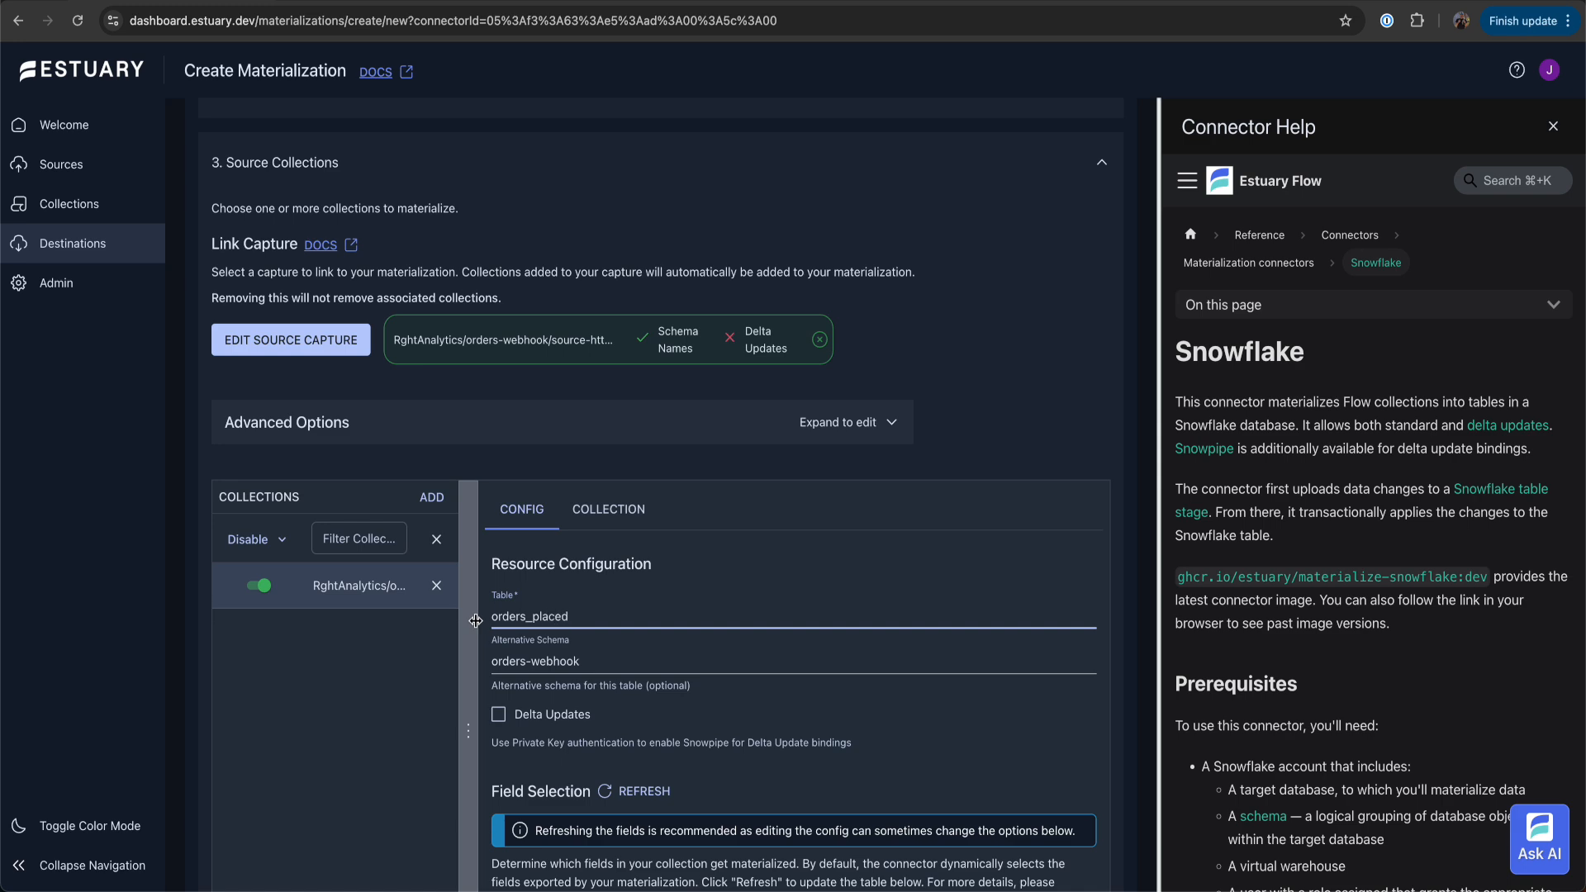
scroll(537, 611, "up", 9)
scroll(569, 593, "up", 8)
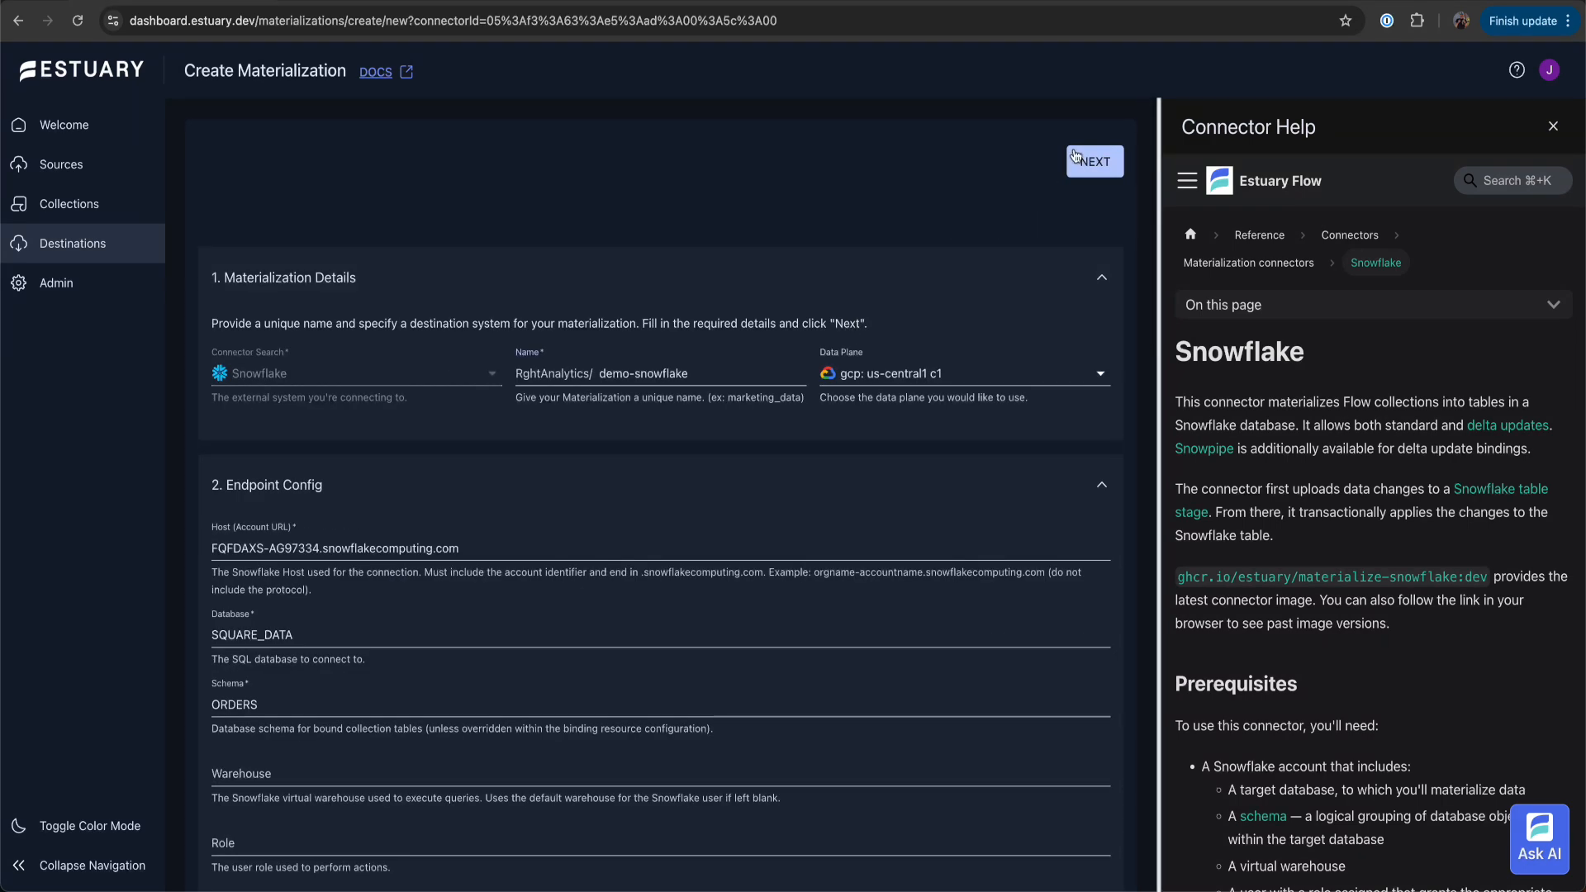
left_click(1107, 161)
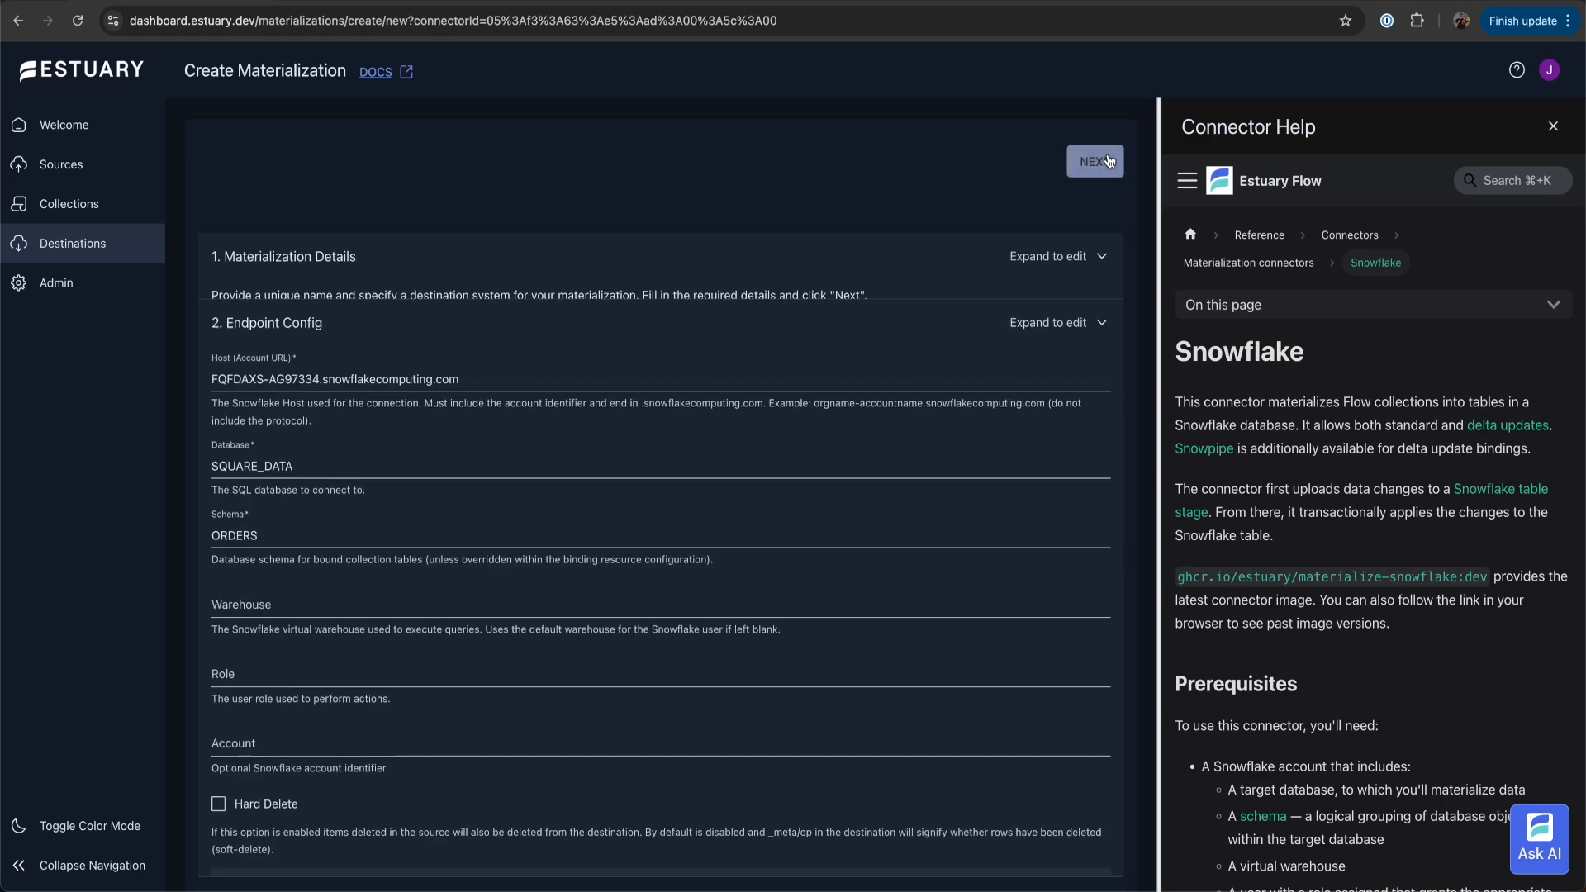
left_click(1110, 161)
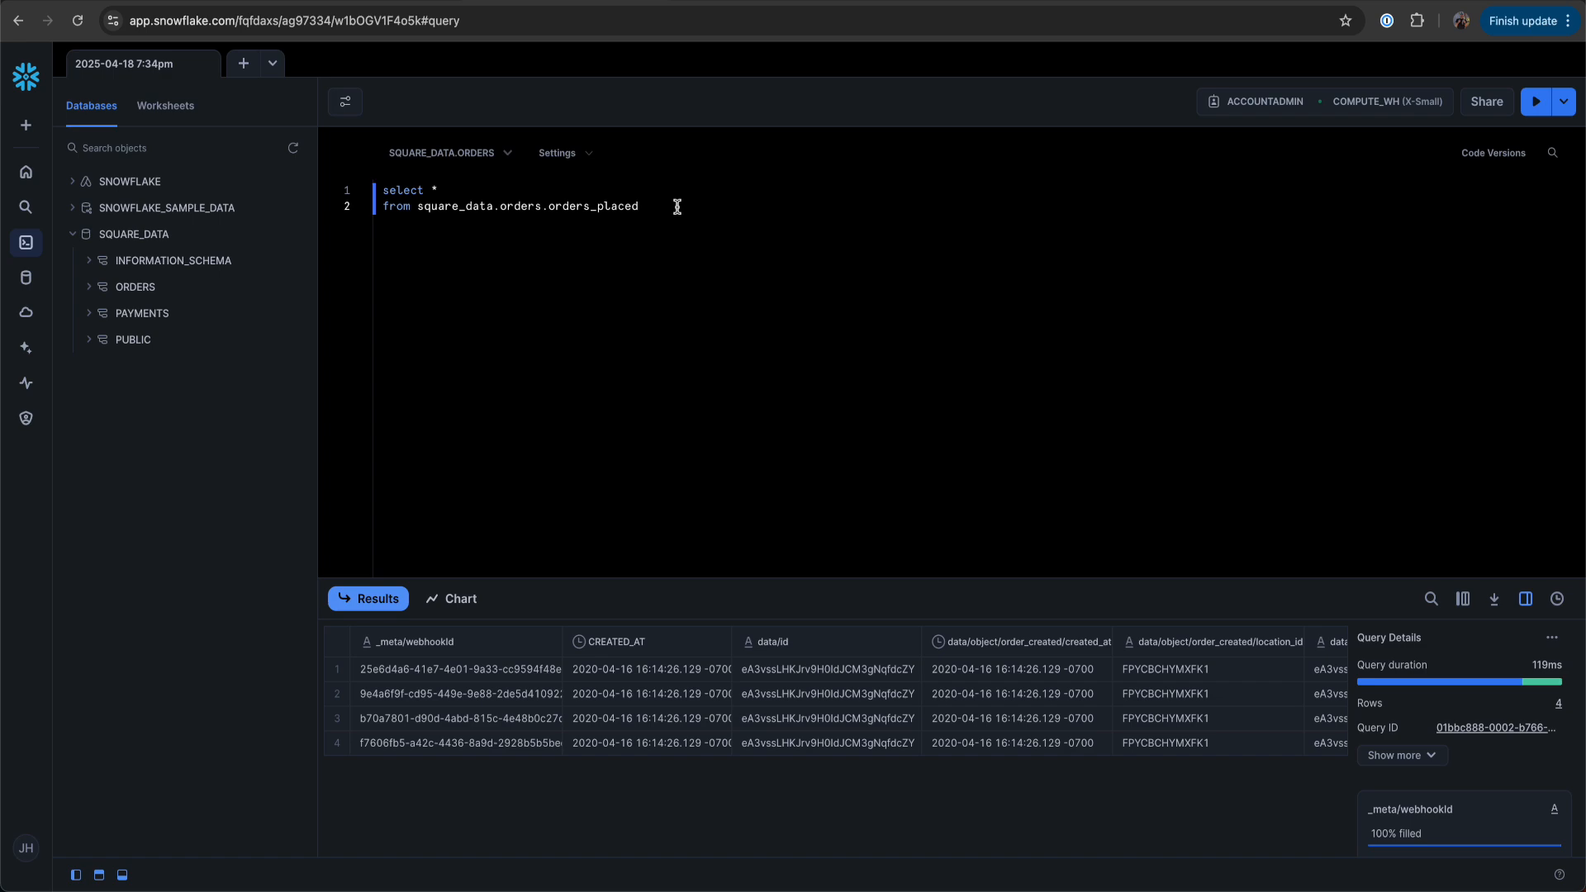
Switch to Snowflake and rerun the select query on square_data.orders.orders_placed to check for newly arrived order rows
key("super+Return")
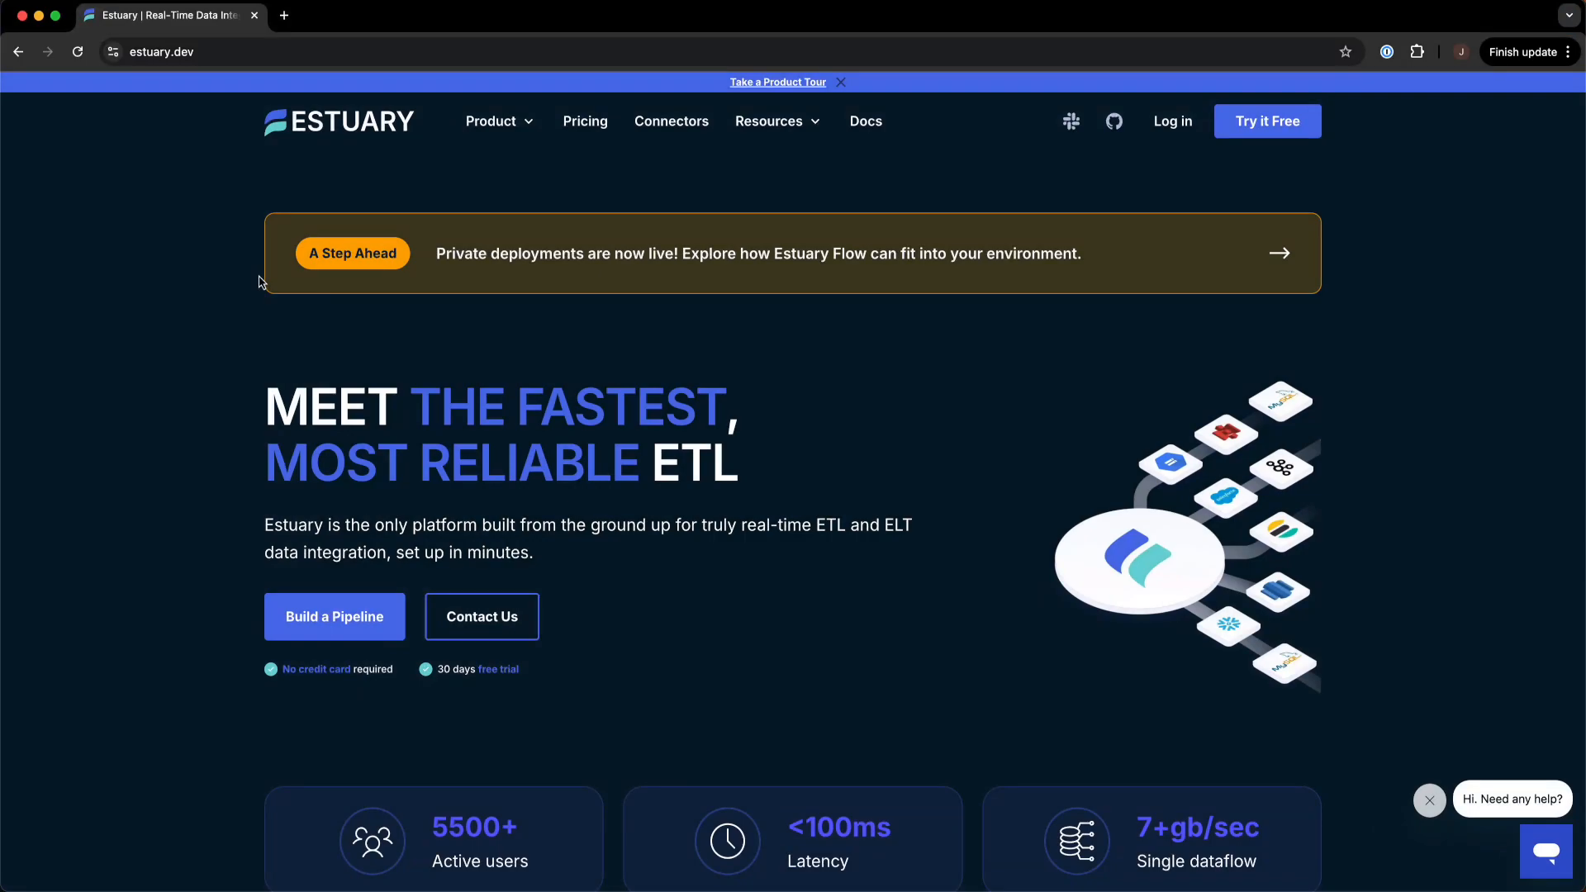
scroll(260, 283, "down", 8)
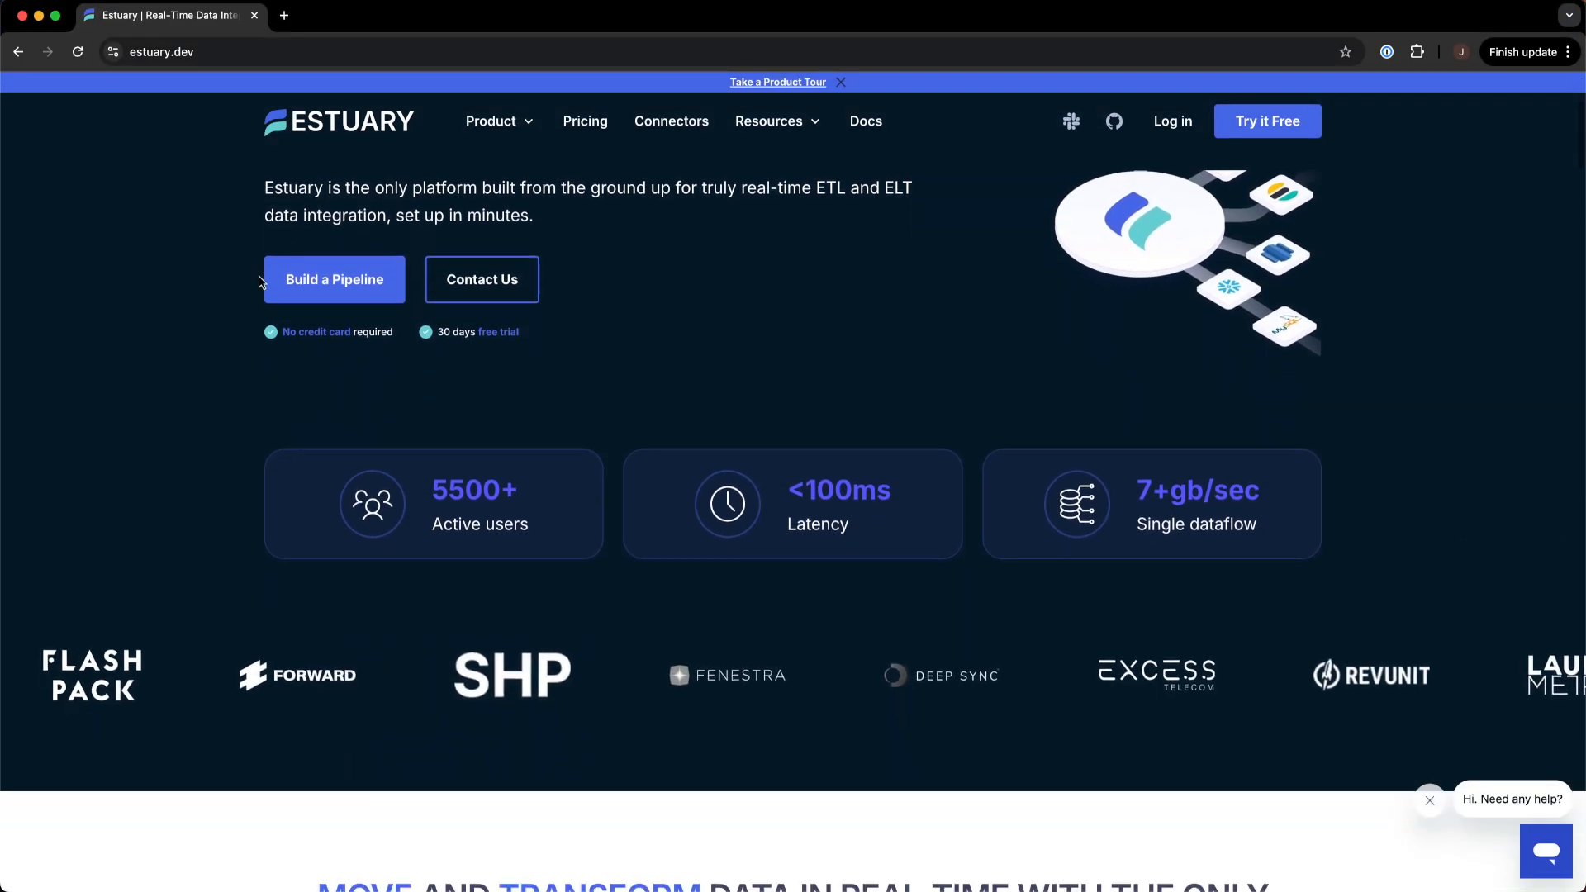
scroll(260, 282, "down", 4)
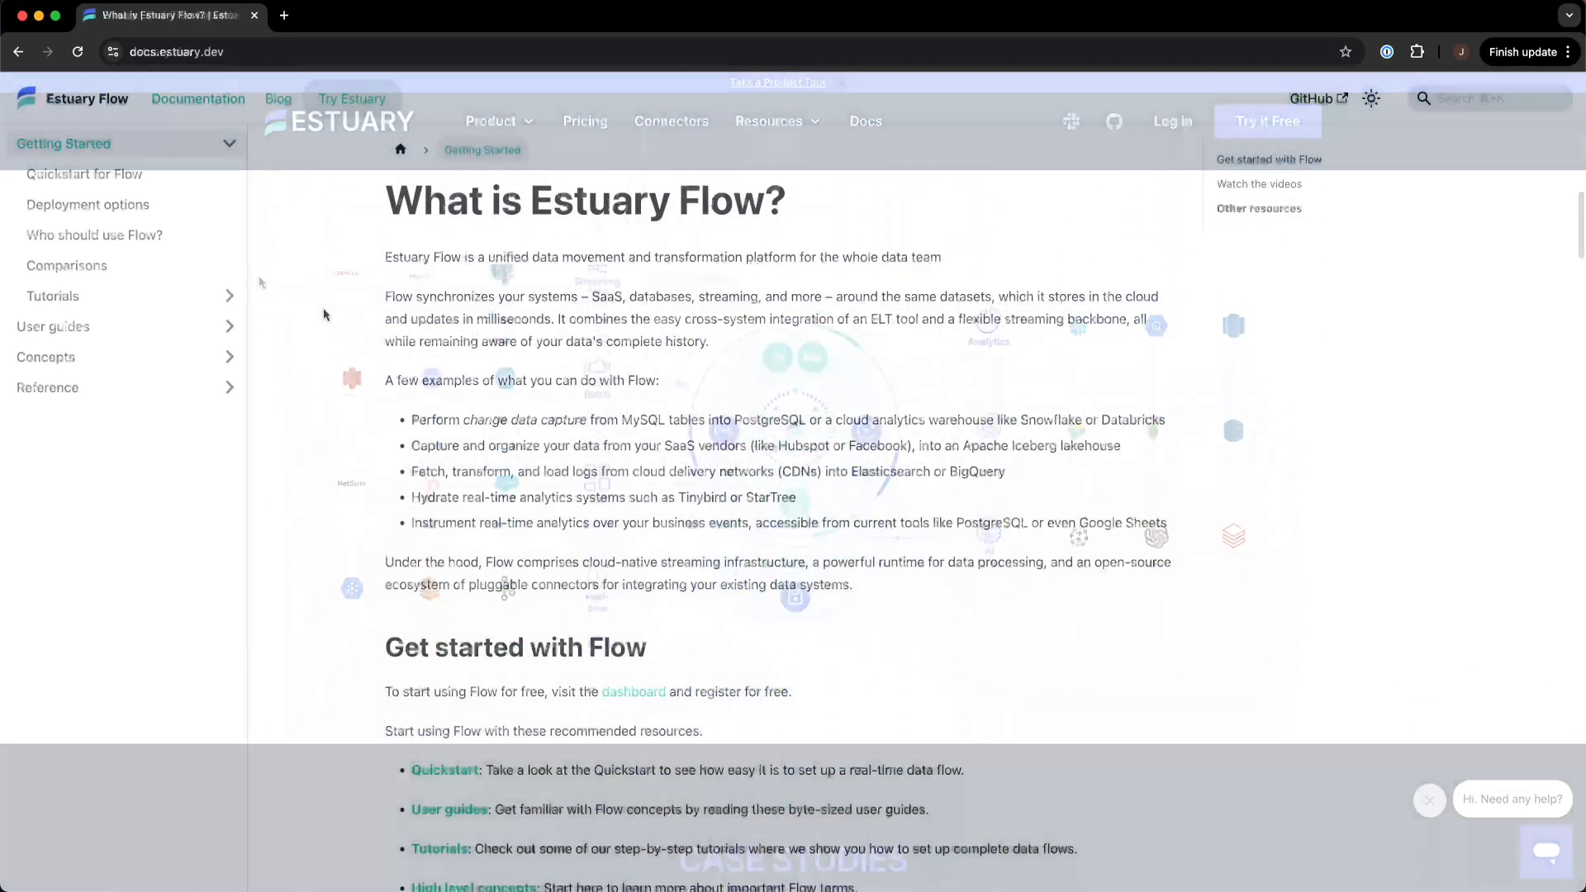
scroll(324, 314, "down", 5)
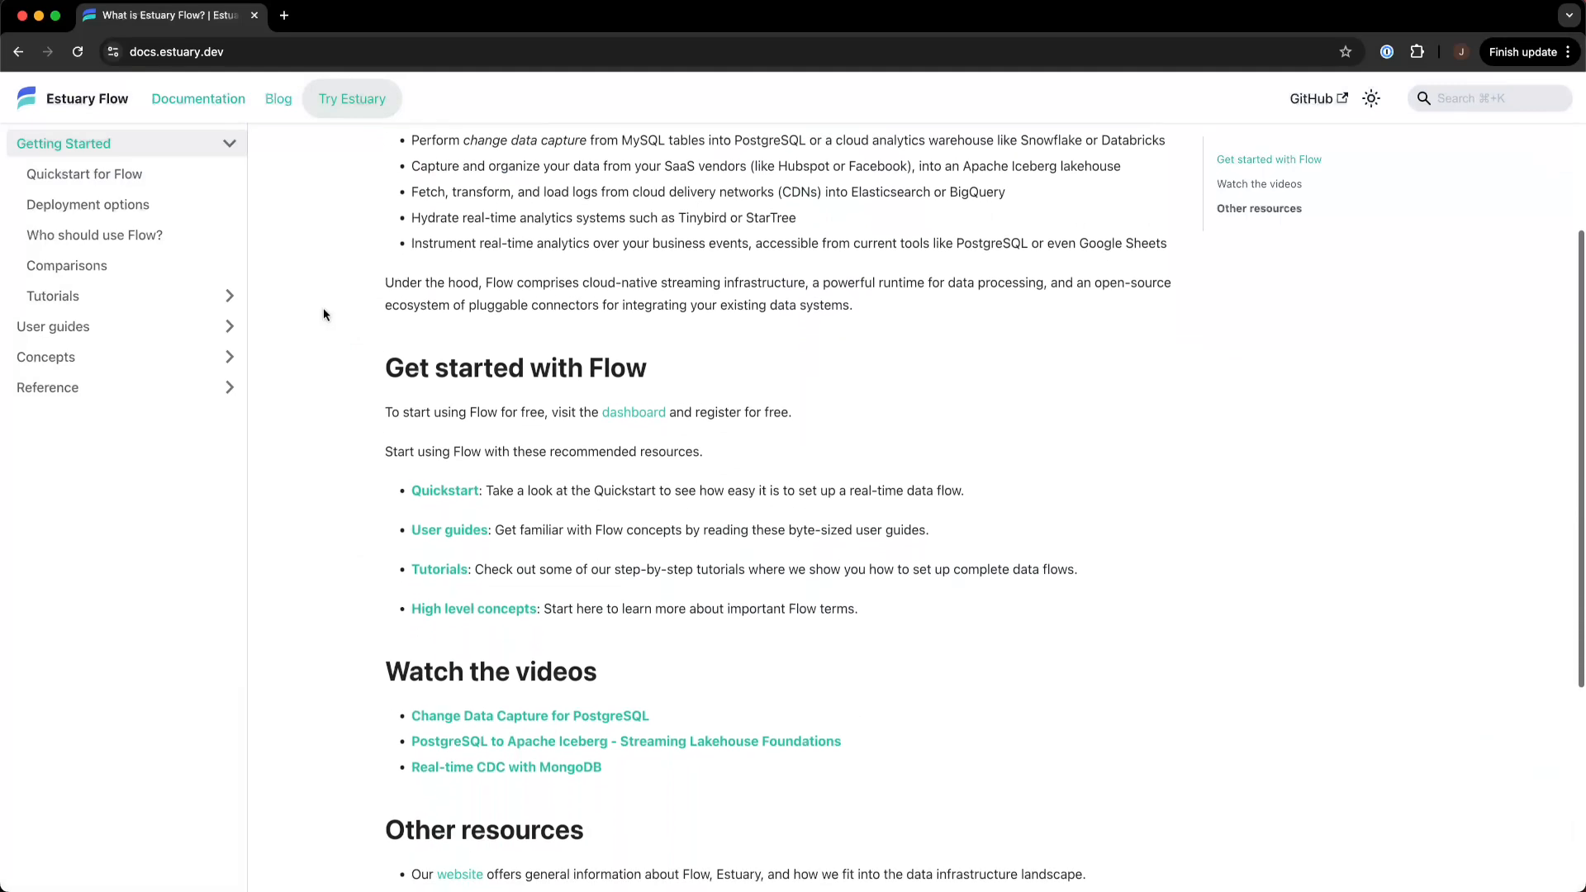
scroll(324, 314, "down", 2)
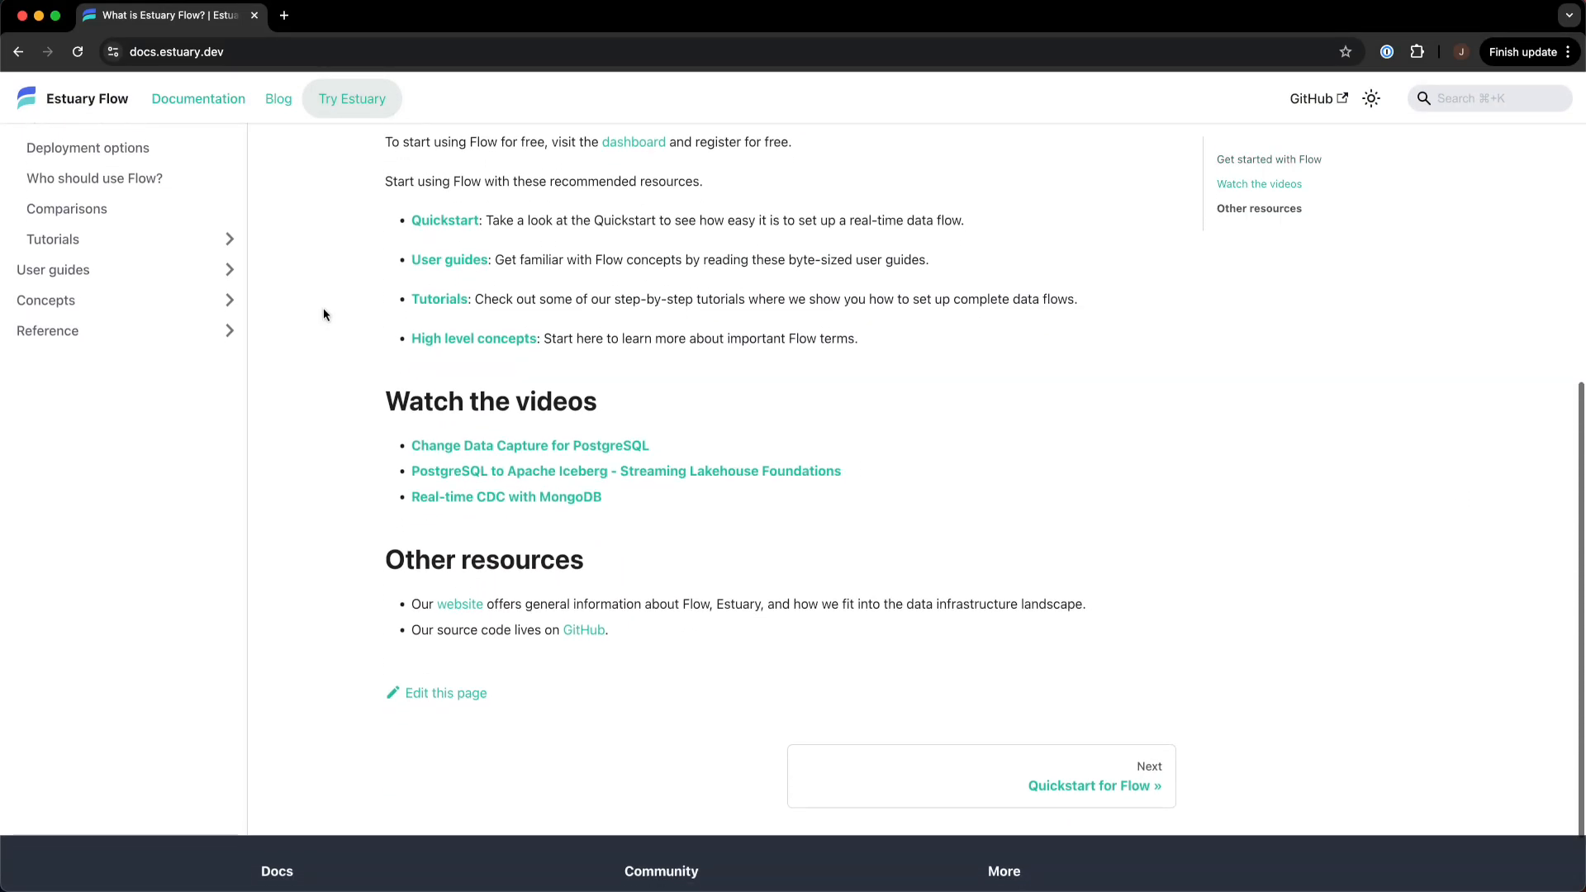